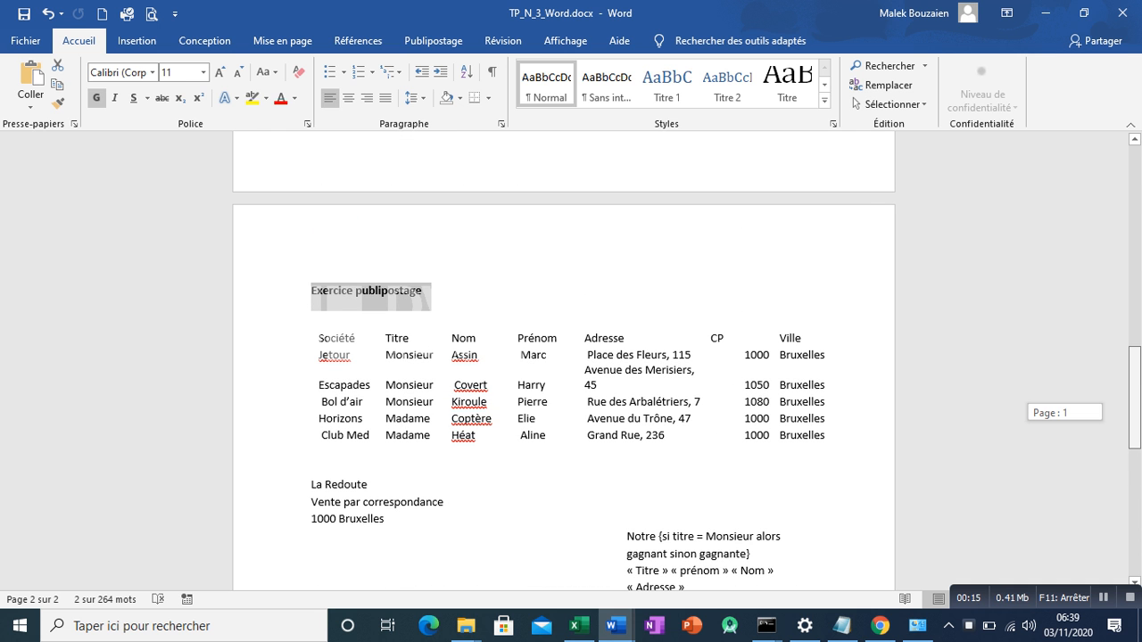
Step: Review both mail merge exercises in the document, including their recipient tables and letter texts
drag(1135, 397, 1135, 455)
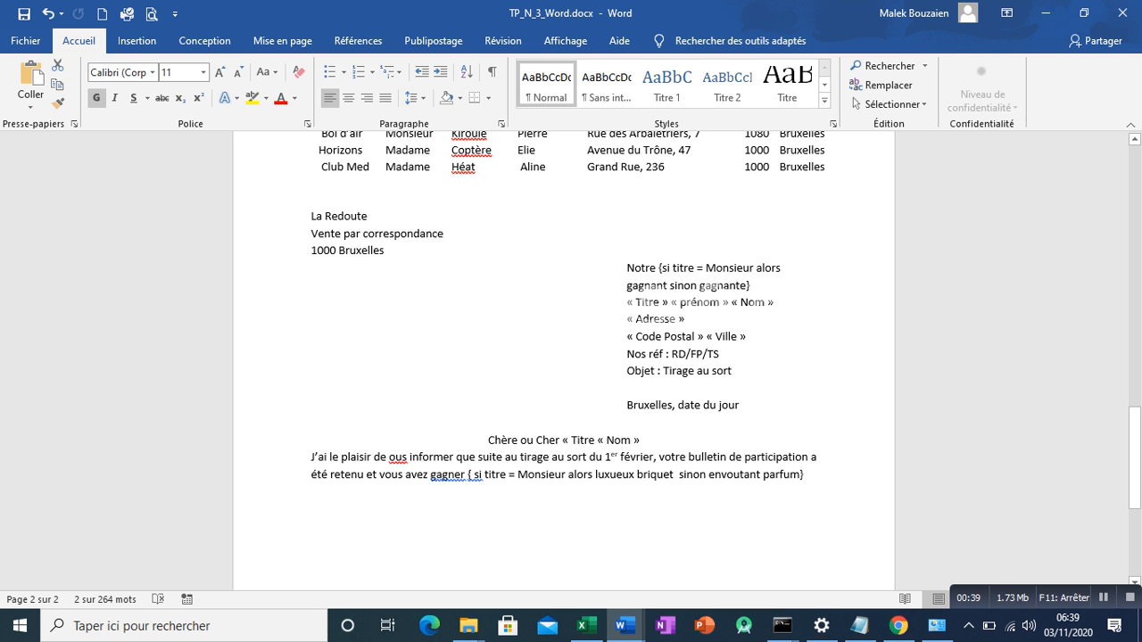
drag(1135, 456, 1136, 246)
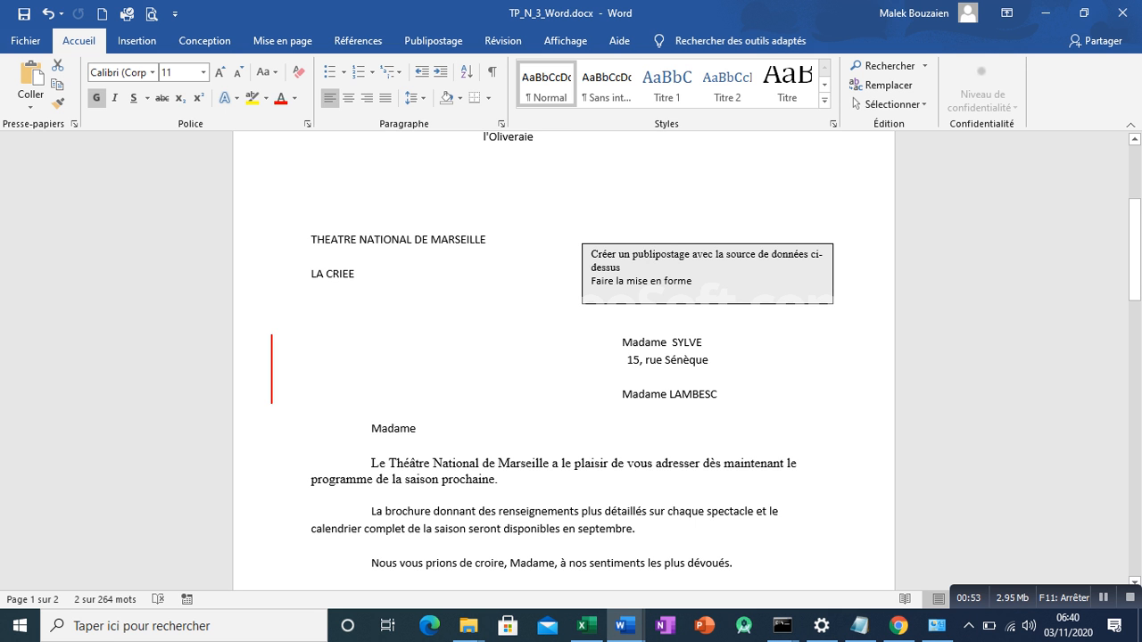
scroll(564, 357, up, 5)
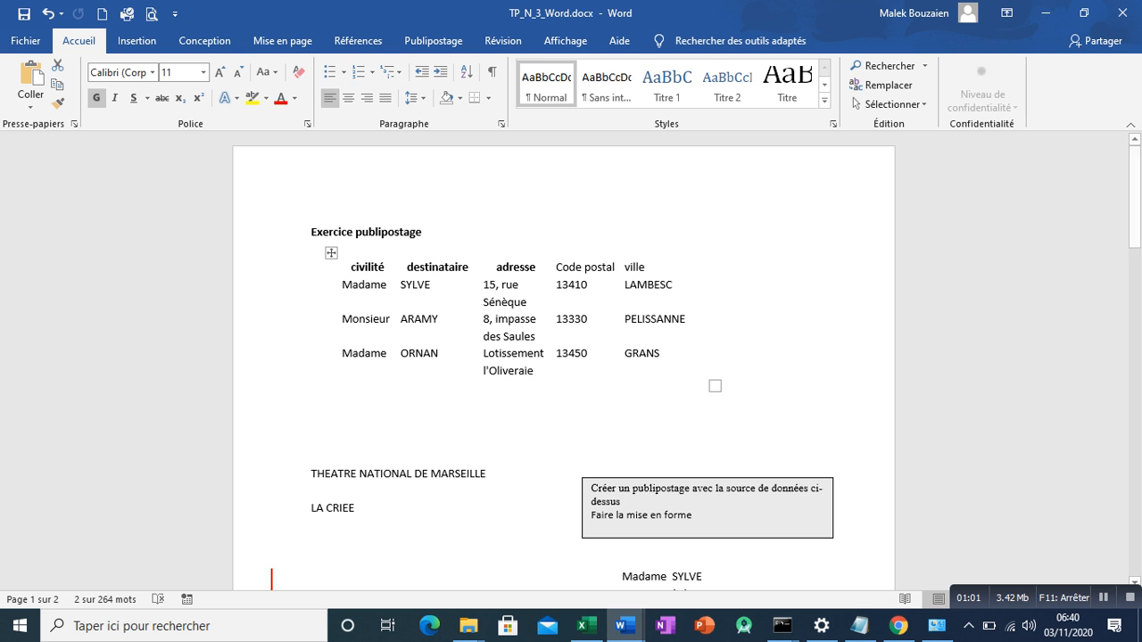
drag(1134, 224, 1134, 273)
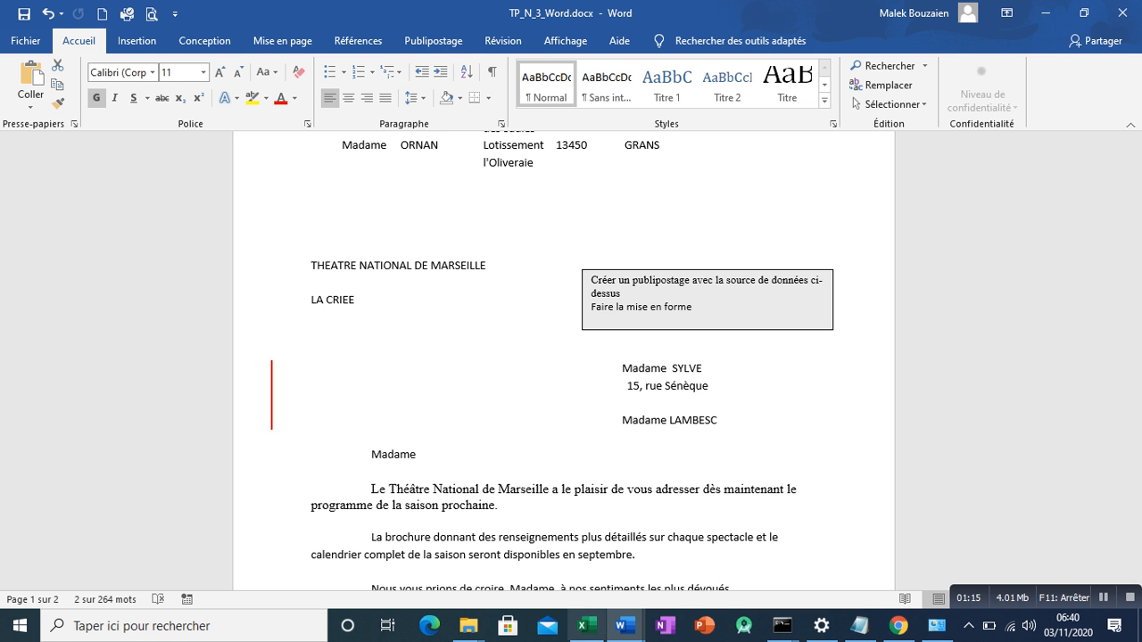
Step: Switch to the Excel workbook Classeur1, clear the old recipient data from A1:G6 and maximize the window
click(583, 626)
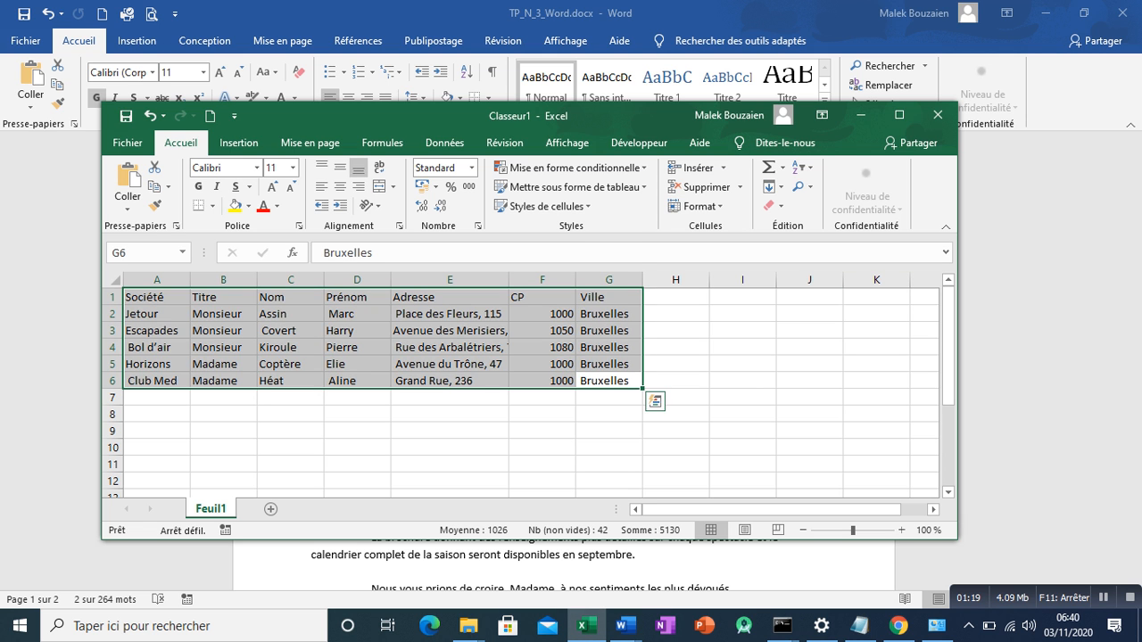
key(Delete)
key(Right)
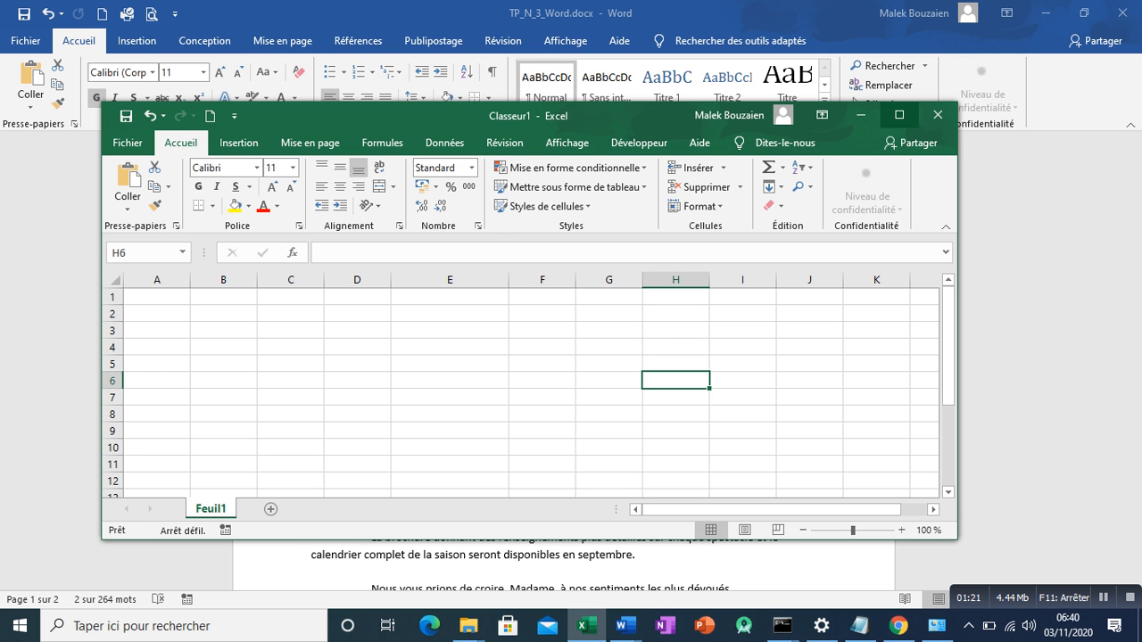
click(900, 114)
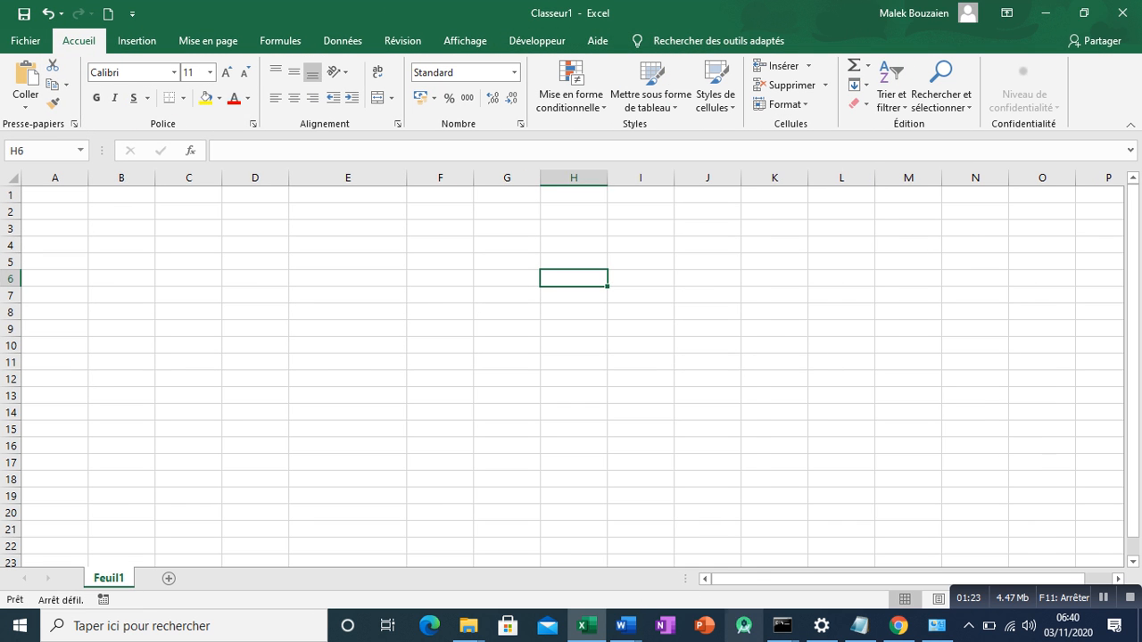
Step: Copy the second exercise's recipient table from TP_N_3_Word.docx into the Excel sheet starting at cell A1
mouse_move(624, 626)
click(717, 548)
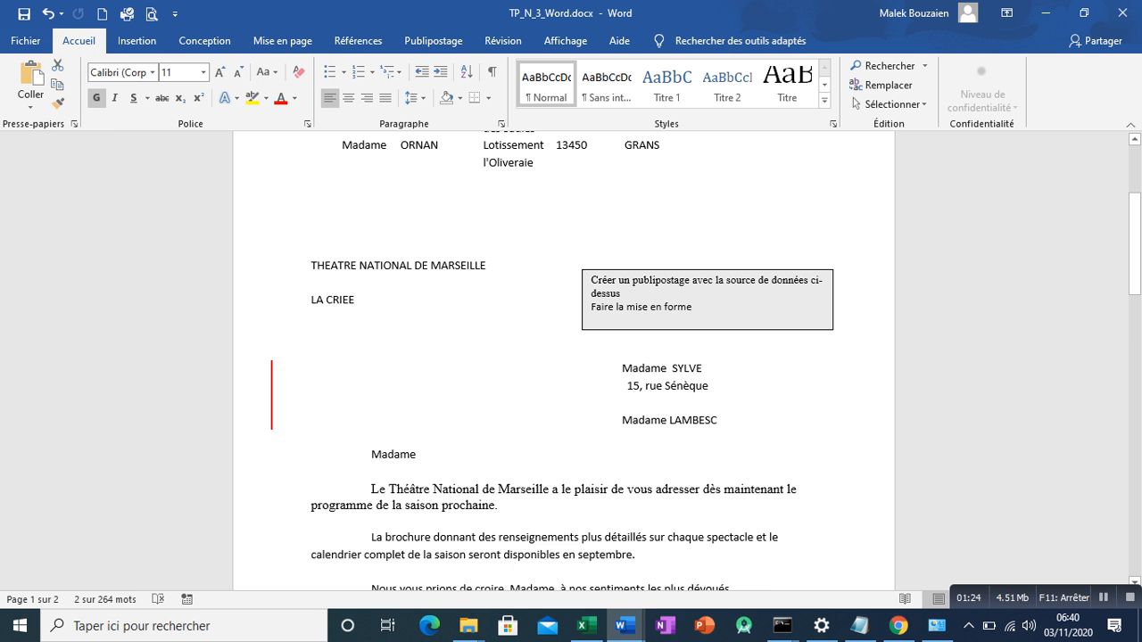
drag(1136, 245, 1135, 413)
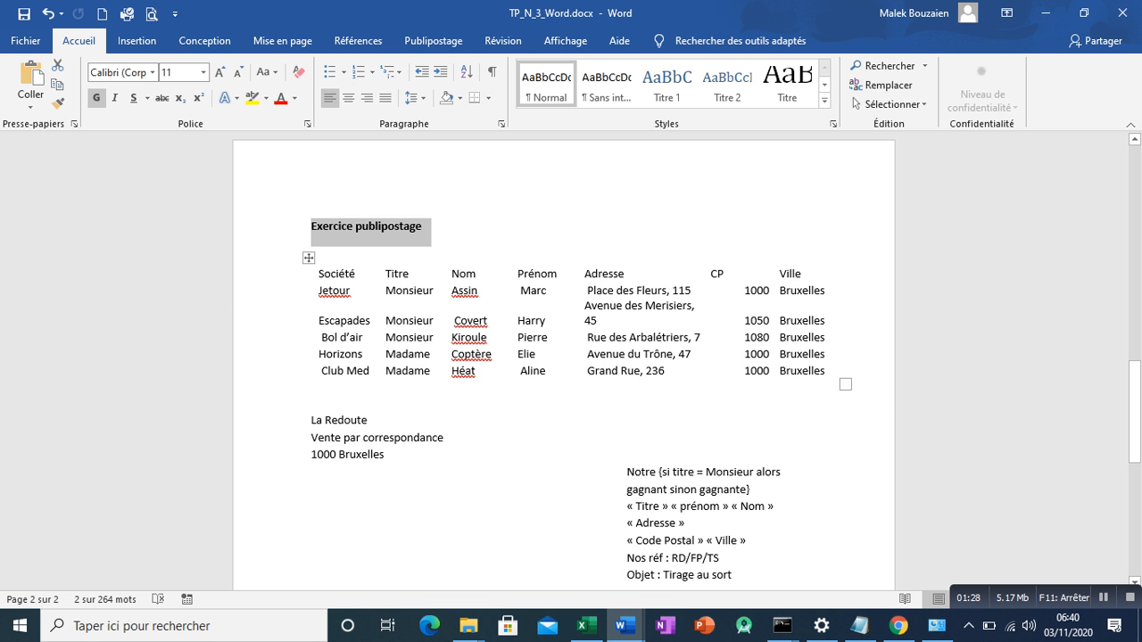
click(312, 253)
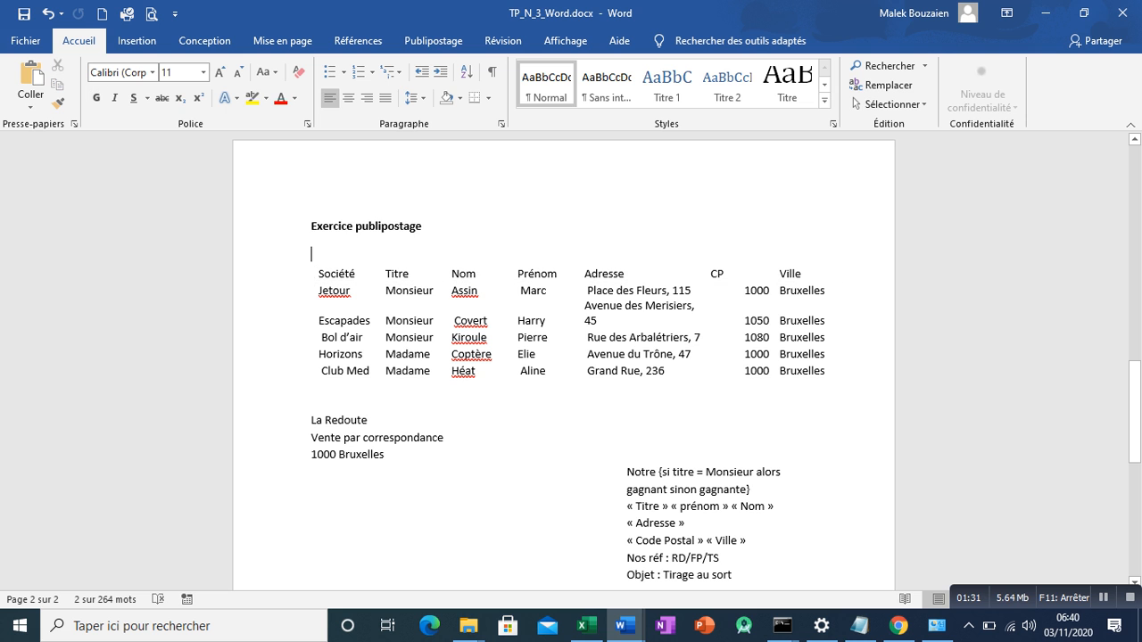
click(307, 257)
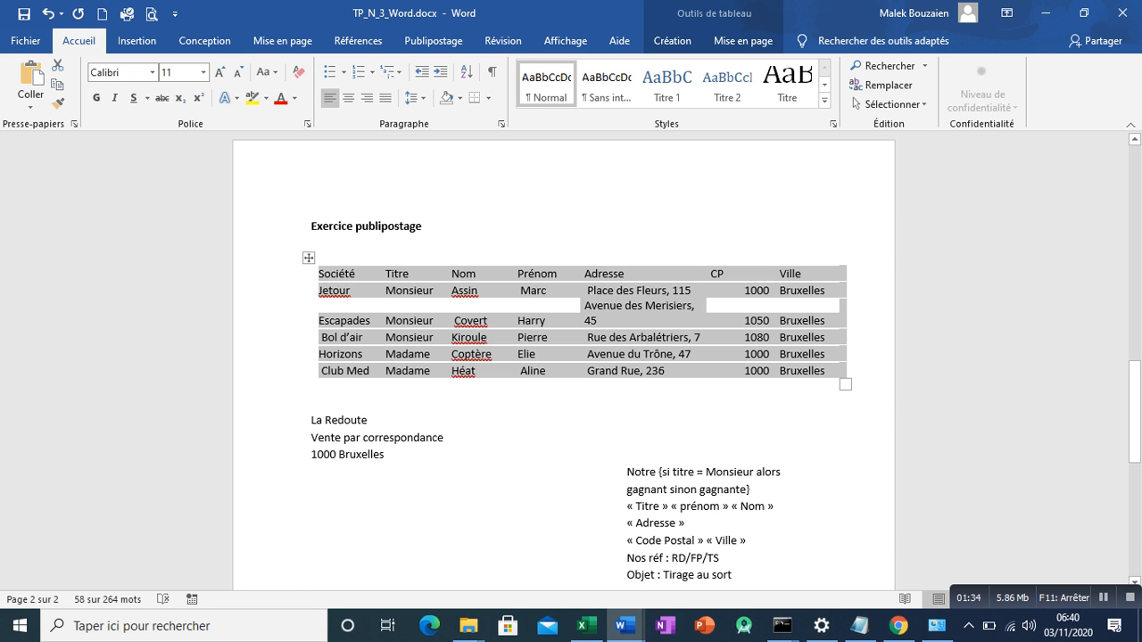
click(899, 625)
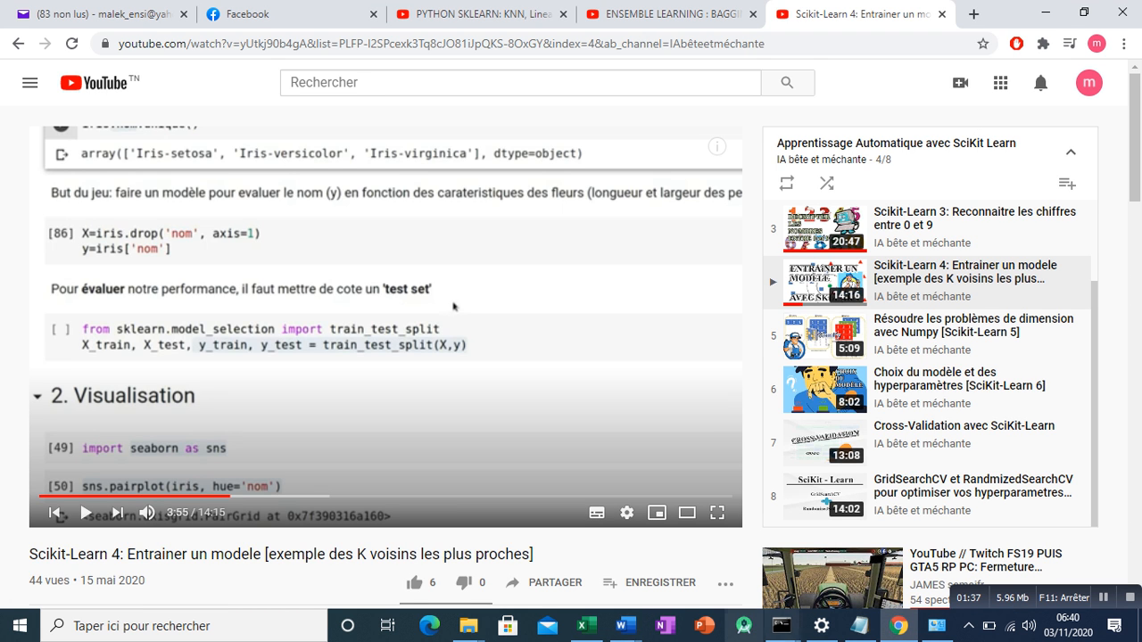
click(584, 626)
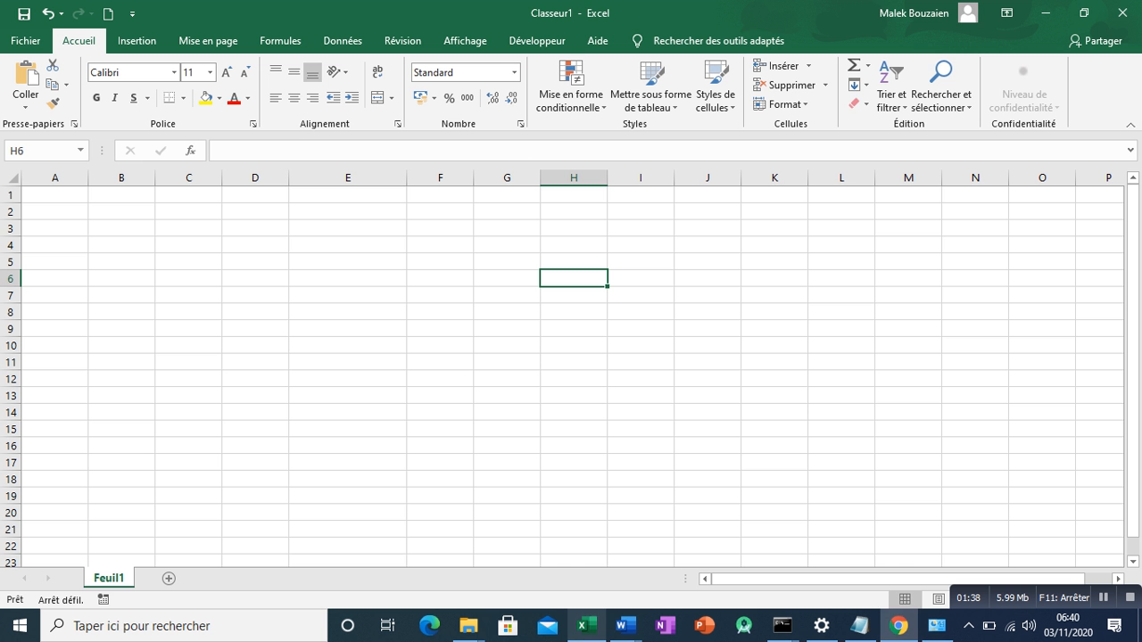
click(54, 194)
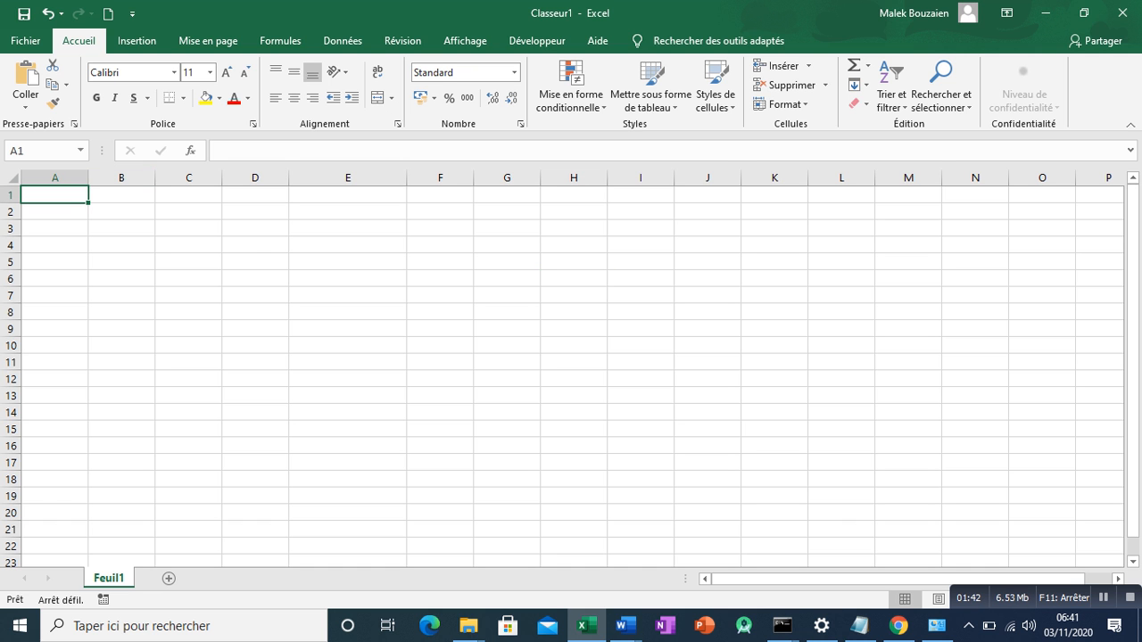
key(ctrl+v)
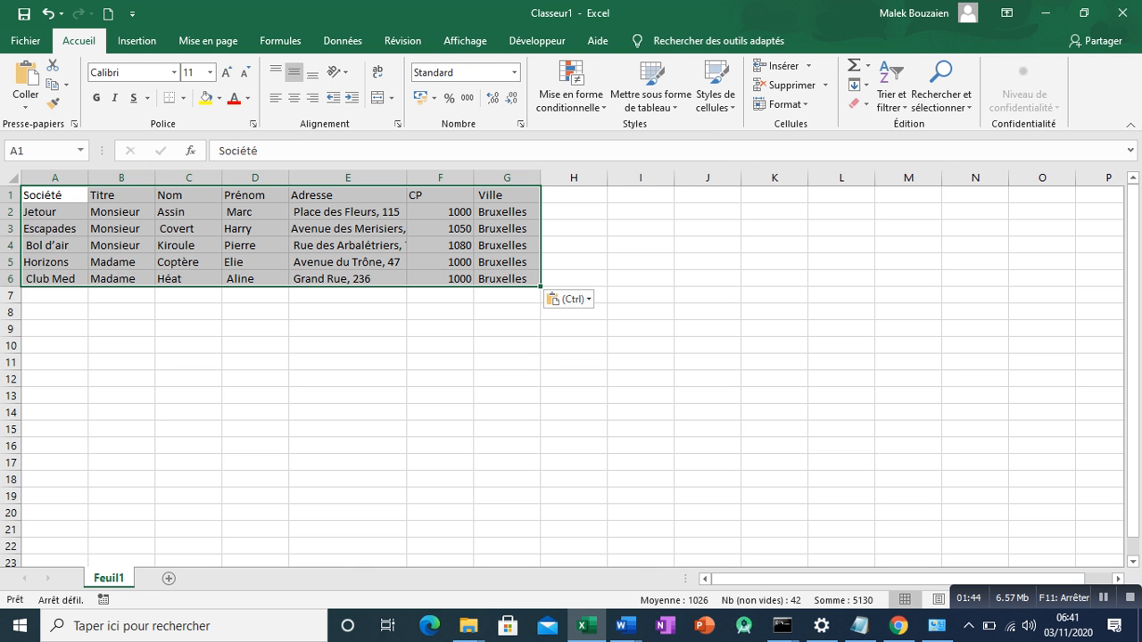
Step: Inspect the Titre column entries from B2 to B5 for stray characters
double_click(134, 212)
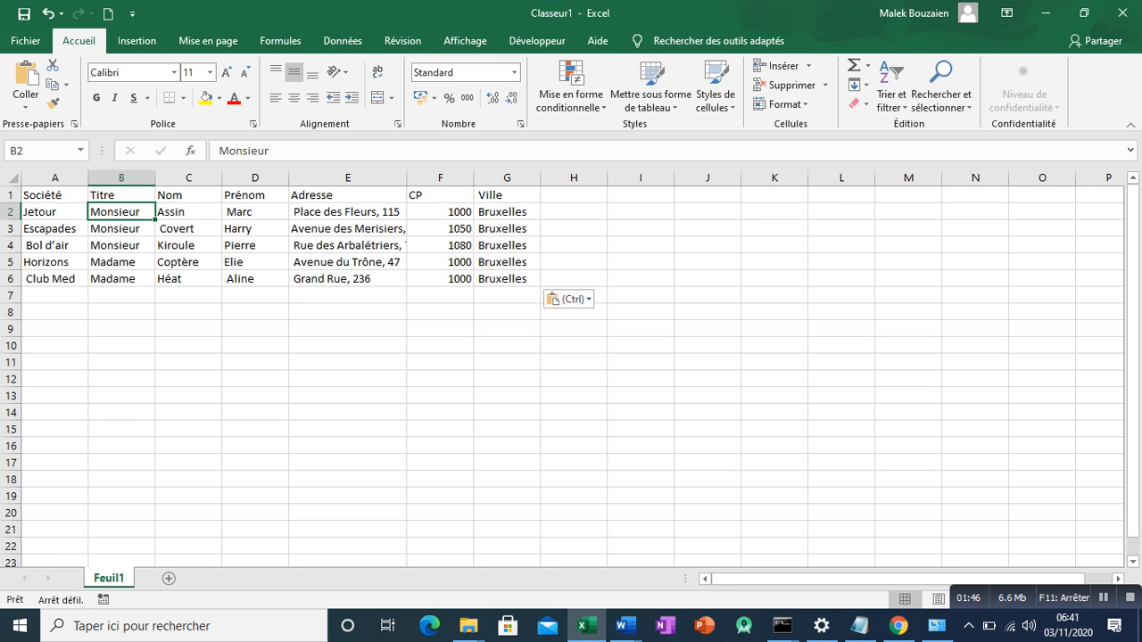
key(Return)
key(Return)
key(F2)
key(Return)
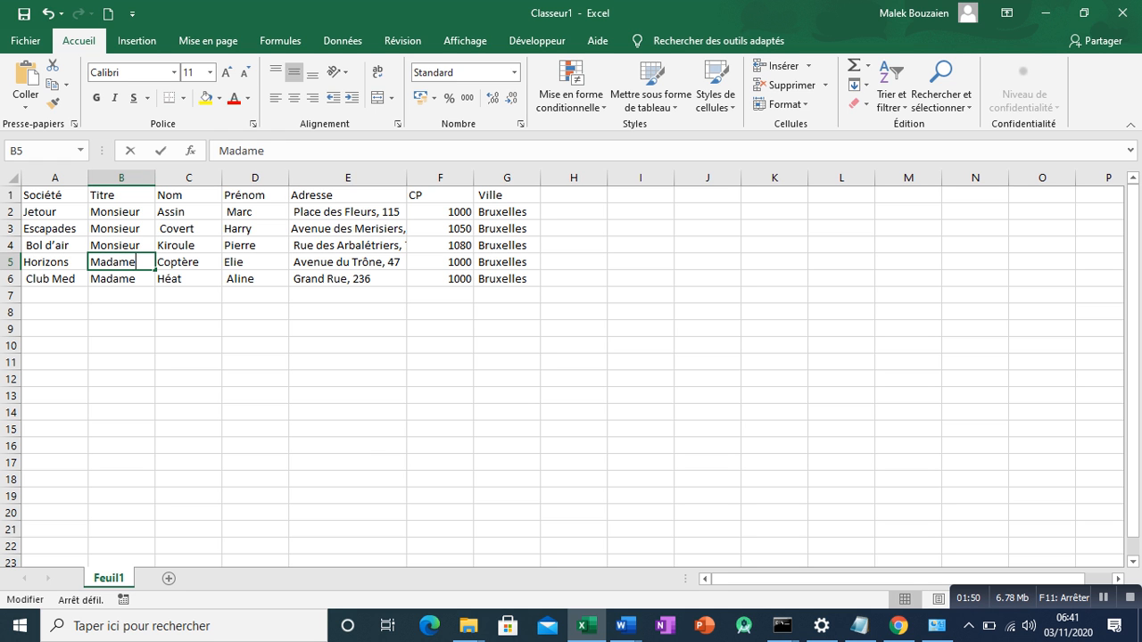
key(F2)
Step: Save the workbook as Classeur1.xlsx in the word folder on the Bureau, using the Classeur Excel (*.xlsx) format, and close it
click(25, 41)
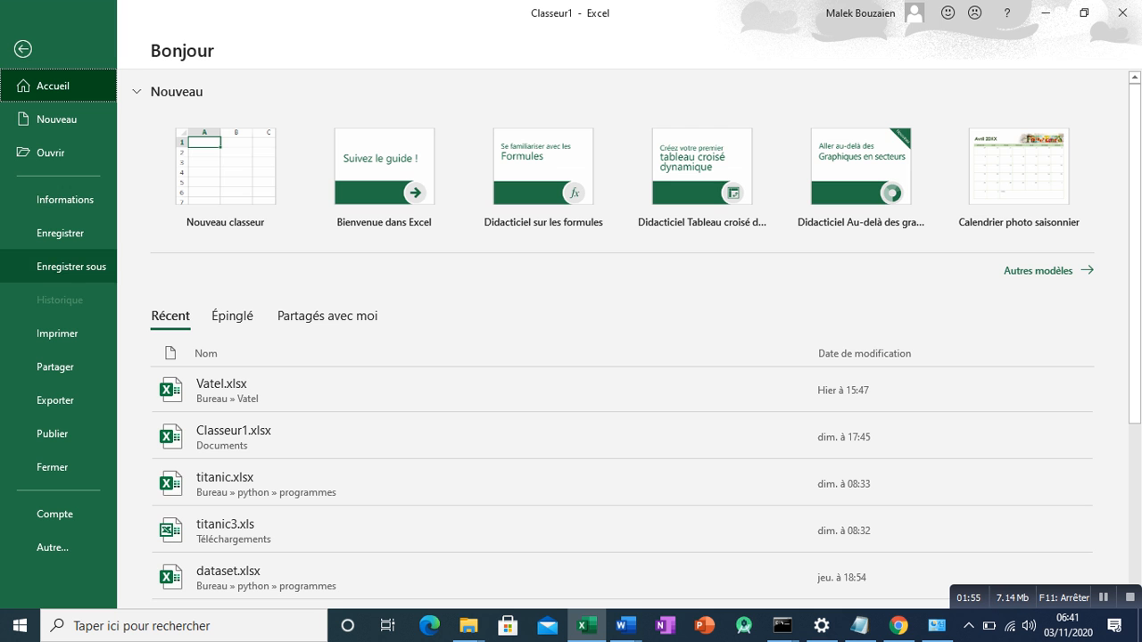
click(71, 266)
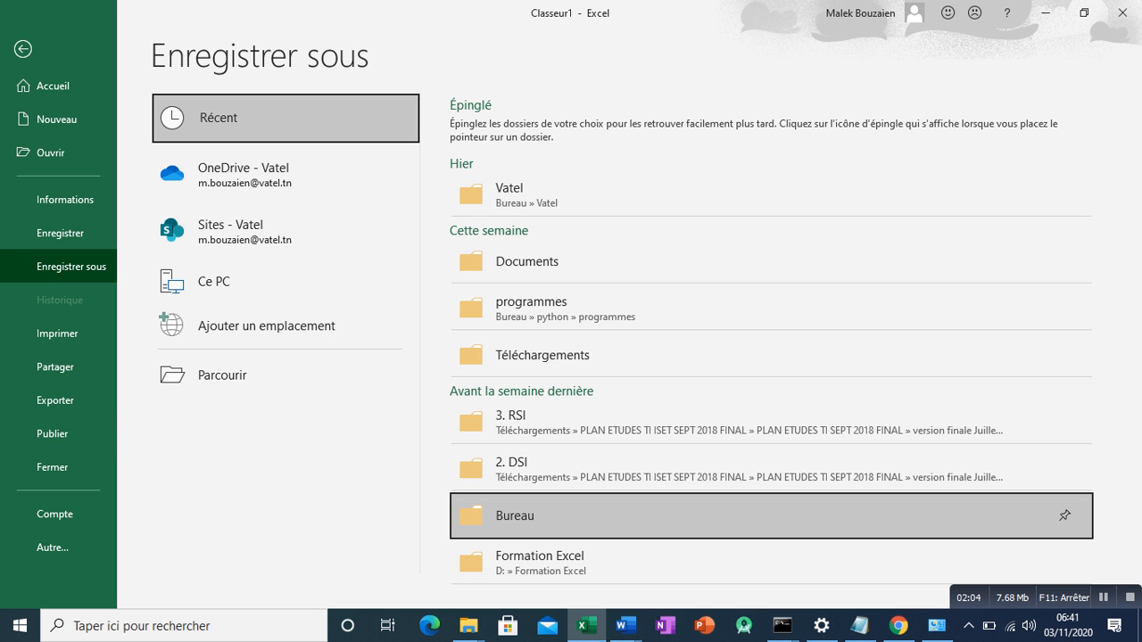
click(571, 515)
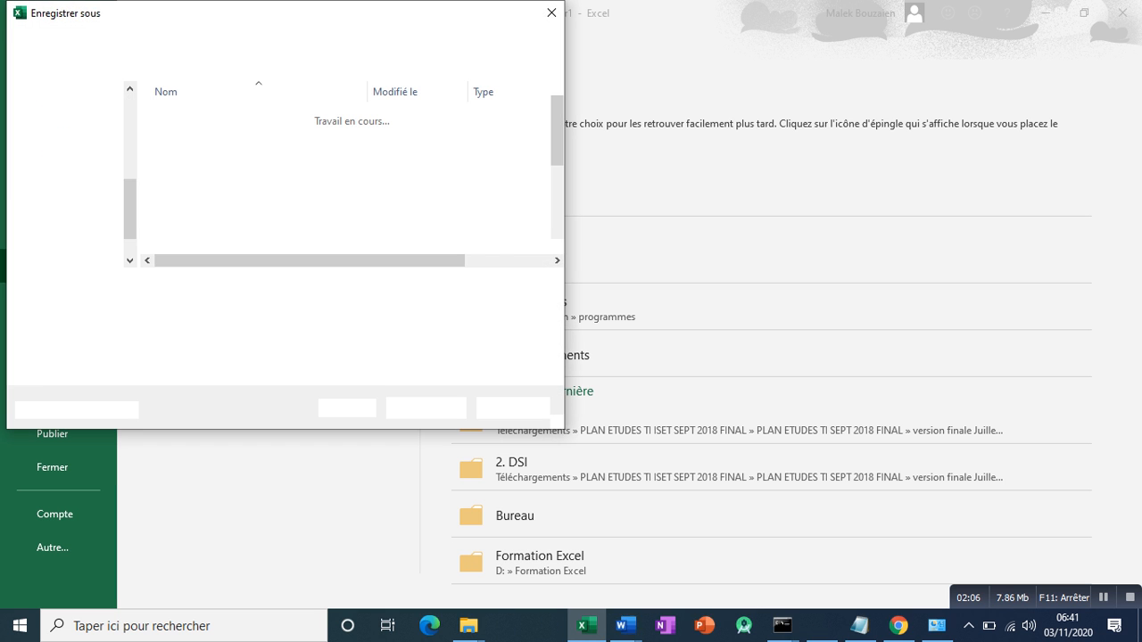
click(210, 239)
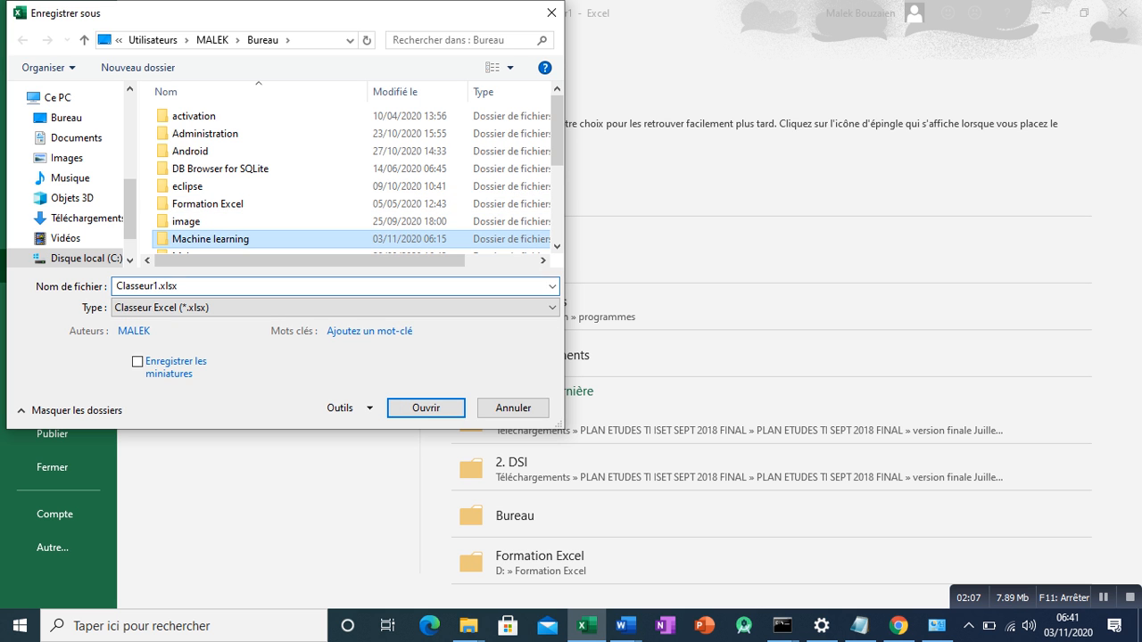
scroll(268, 191, down, 3)
click(184, 191)
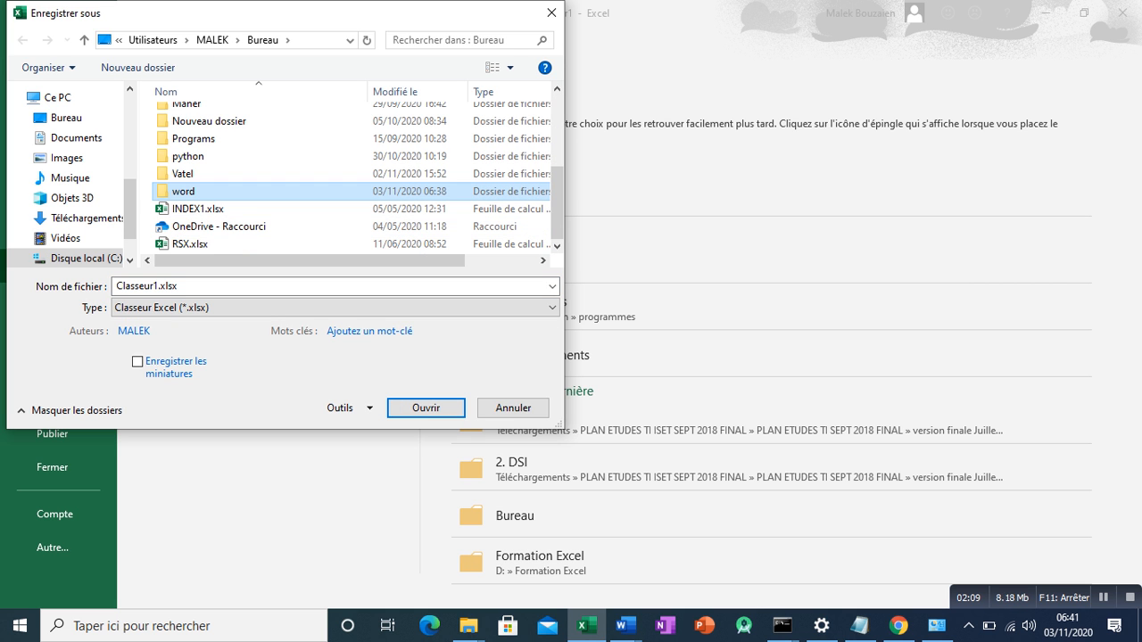
key(Return)
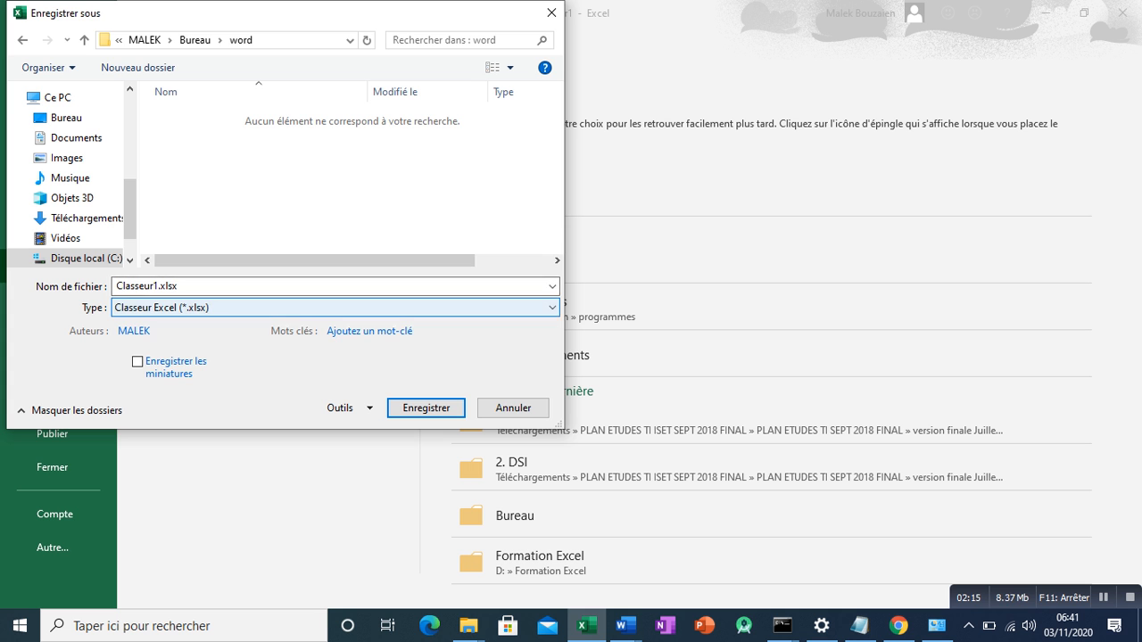
click(335, 307)
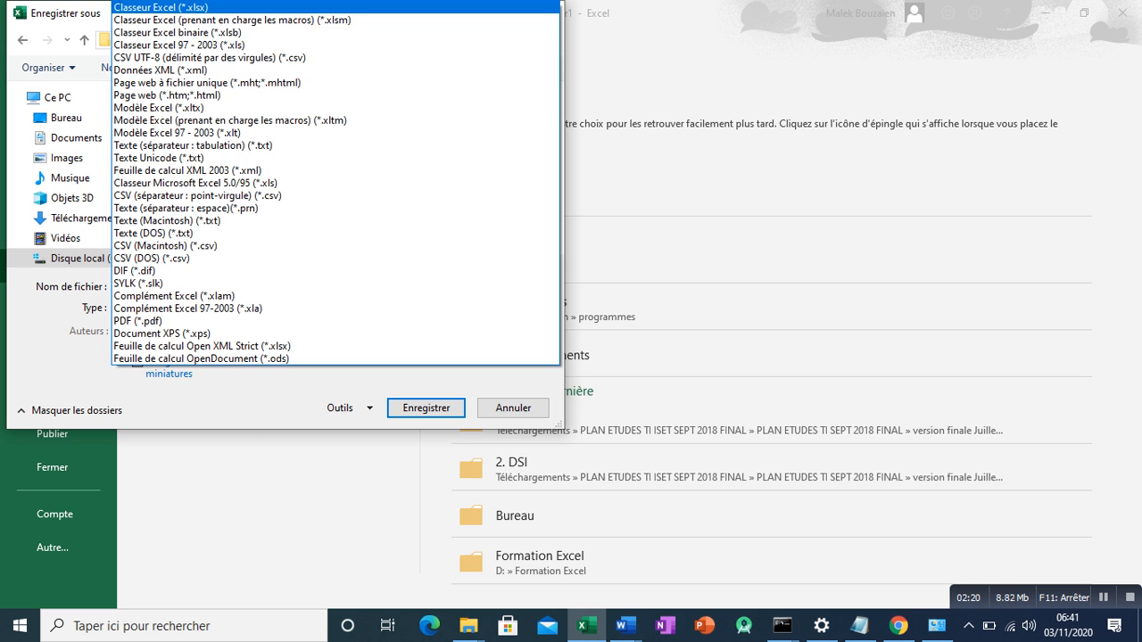
click(205, 8)
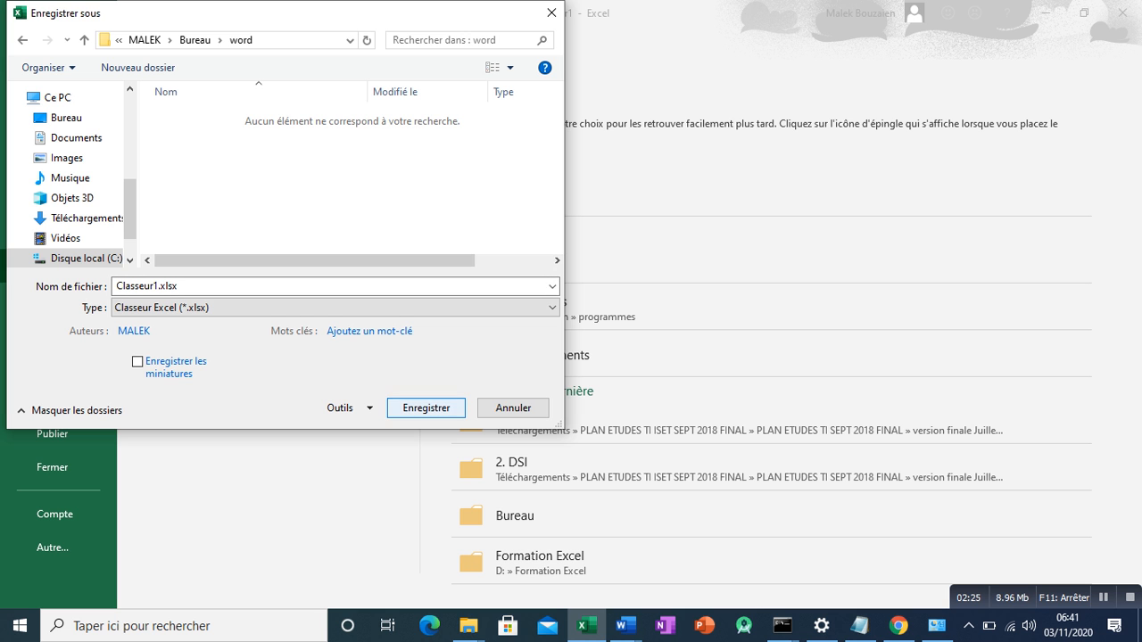
key(Return)
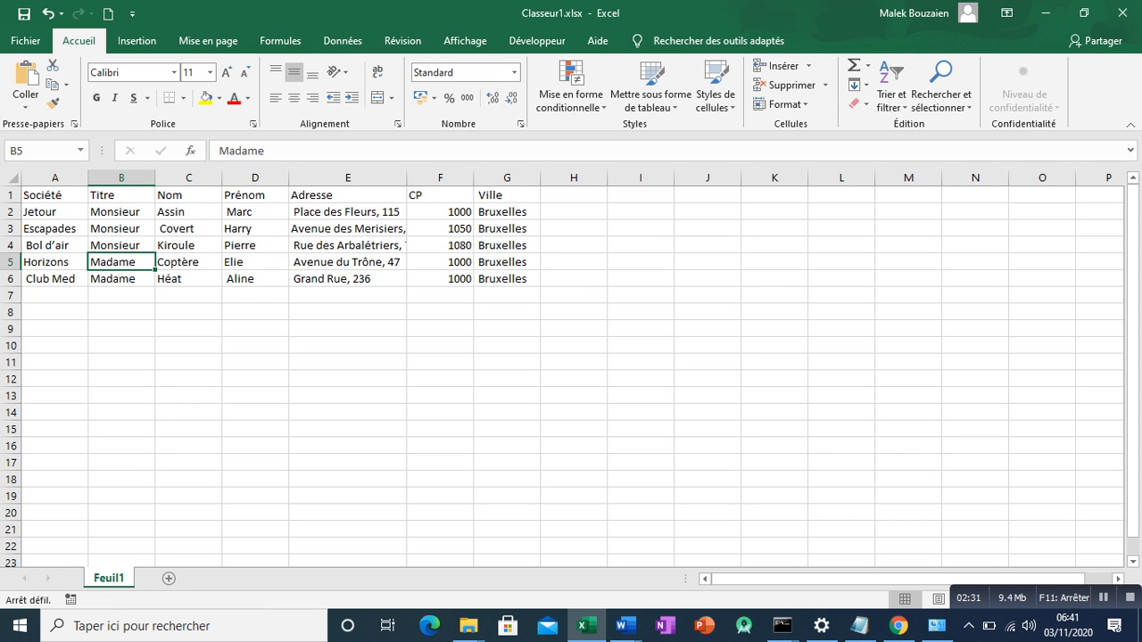
click(1123, 12)
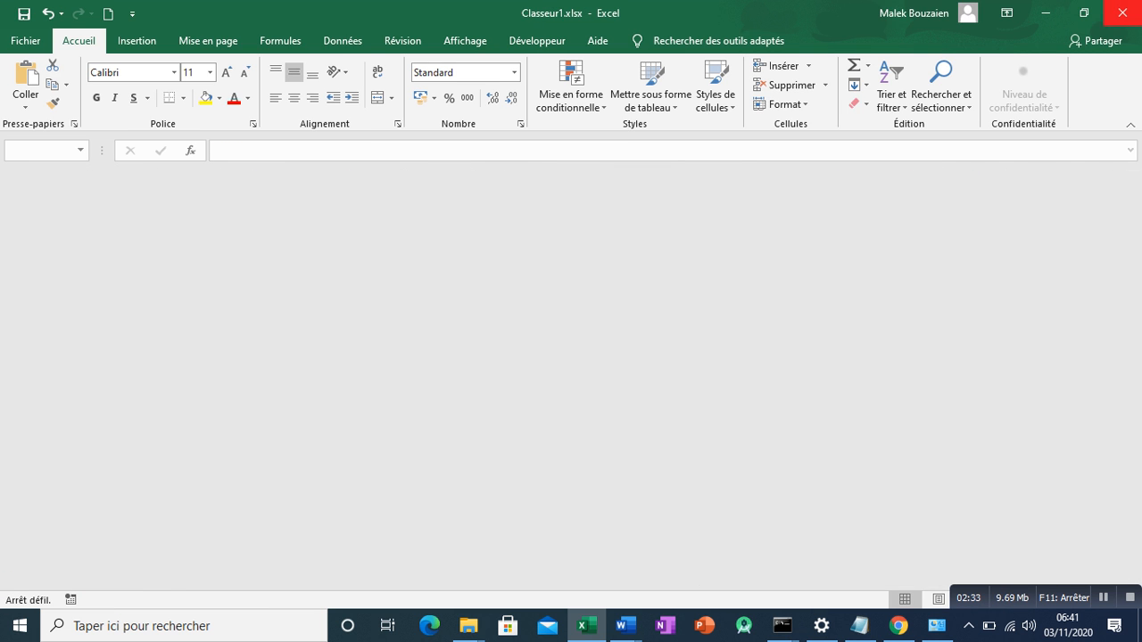
Step: Copy the La Redoute letter from TP_N_3_Word.docx into a new blank Word document and insert an empty line above it
mouse_move(625, 625)
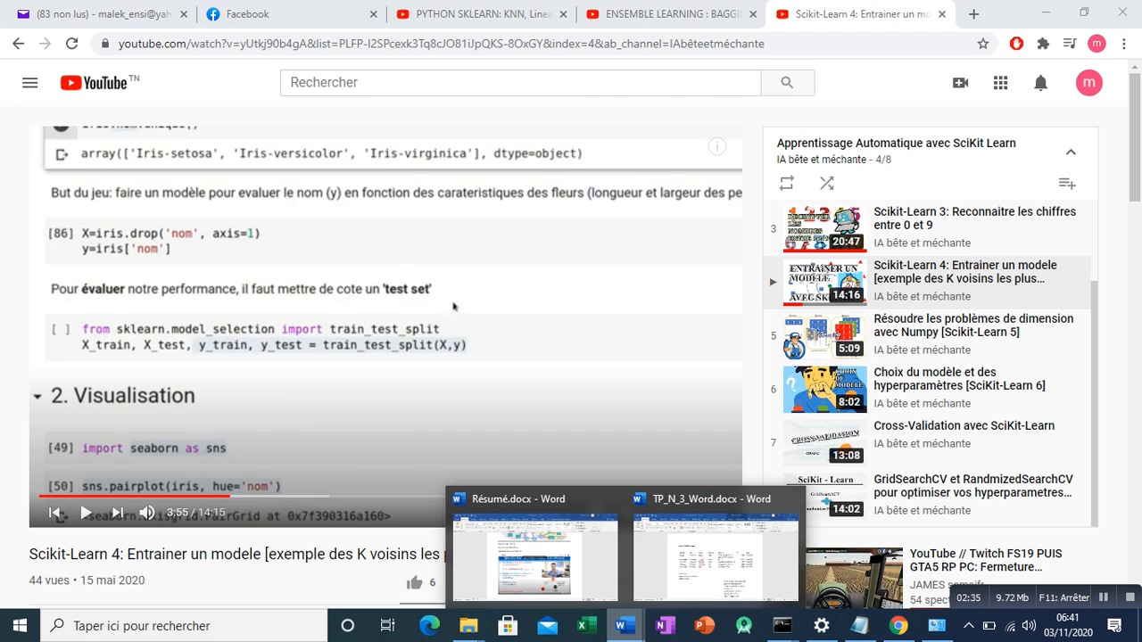
click(723, 562)
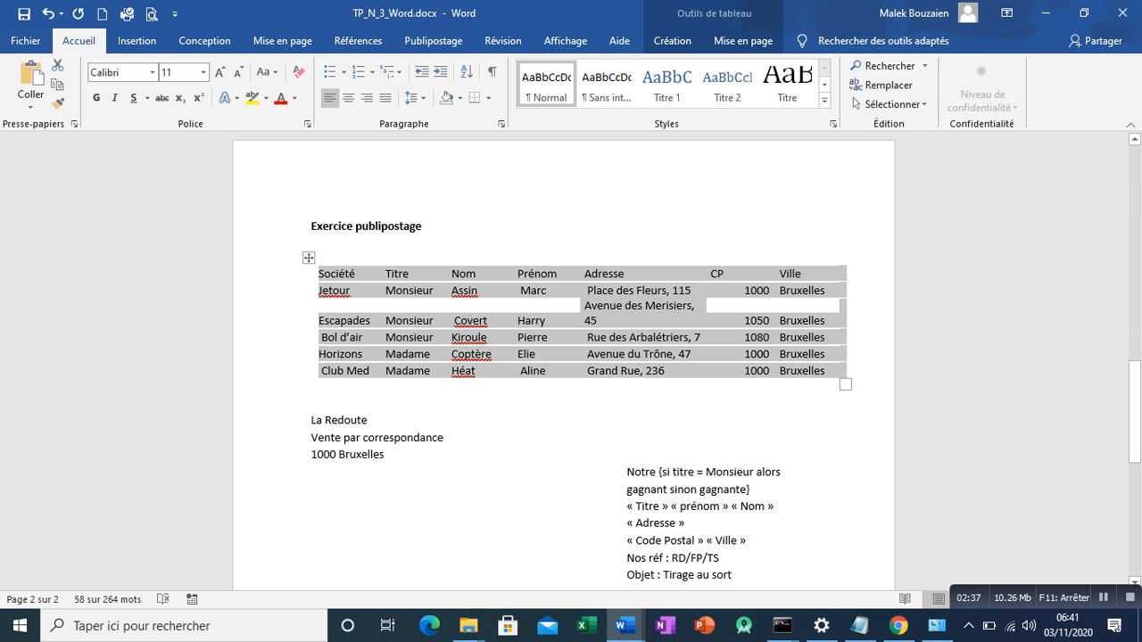
click(331, 438)
drag(310, 420, 808, 559)
key(ctrl+c)
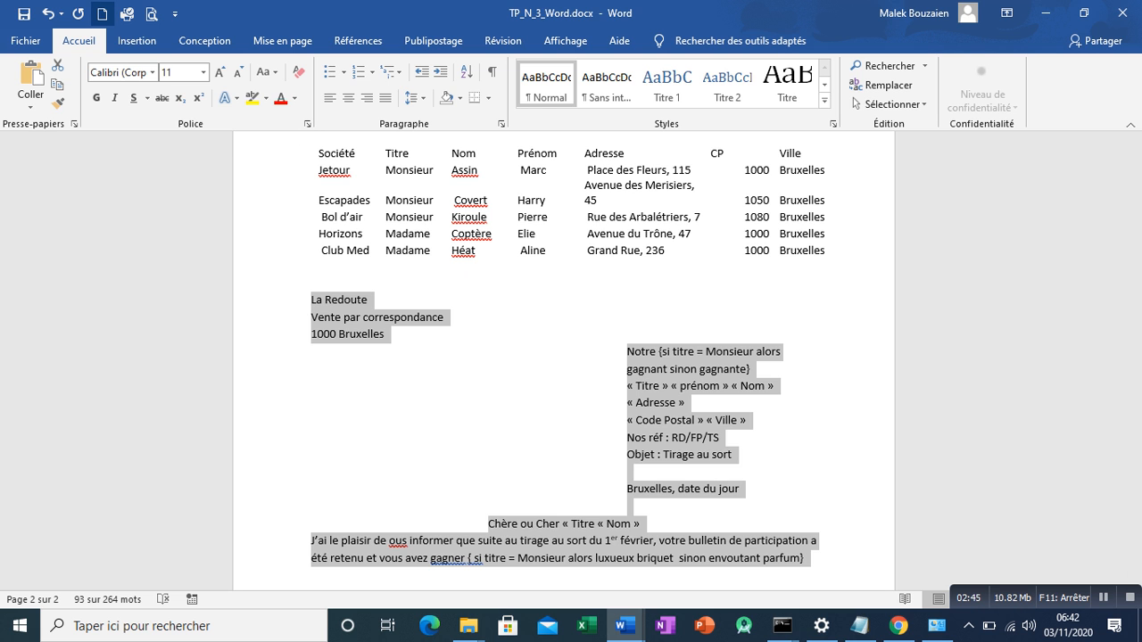
click(102, 13)
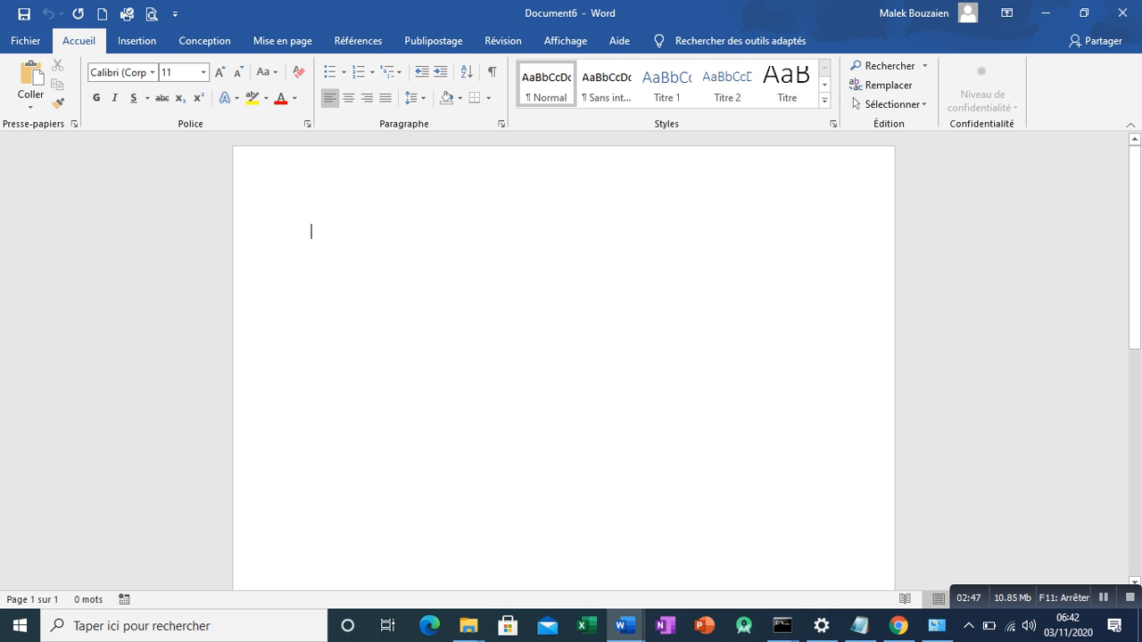
key(ctrl+v)
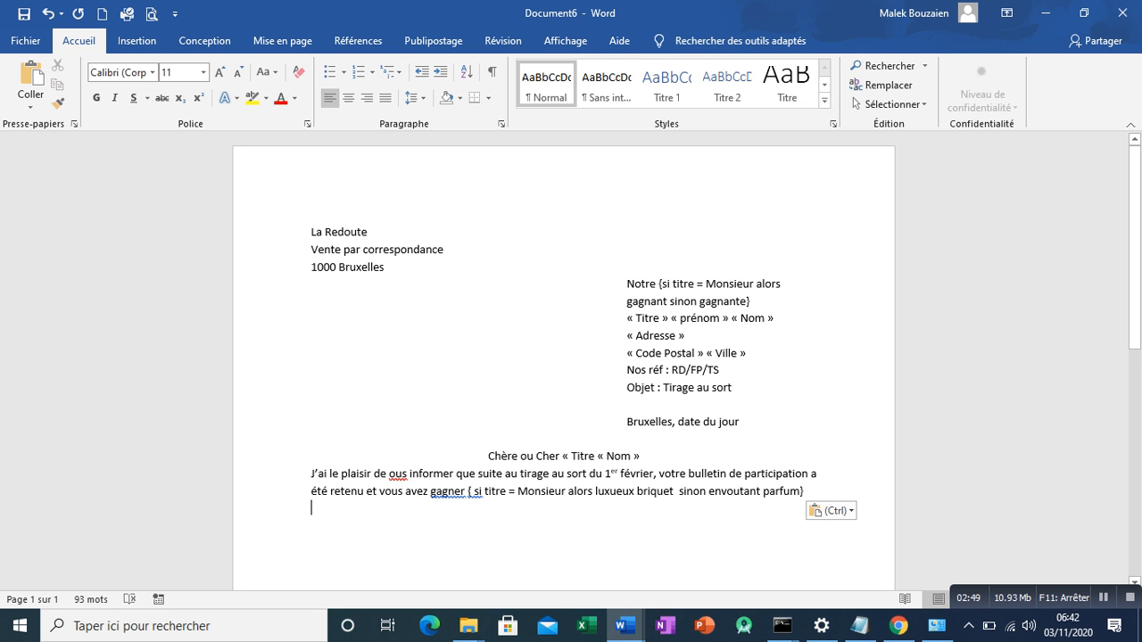
click(311, 232)
key(Return)
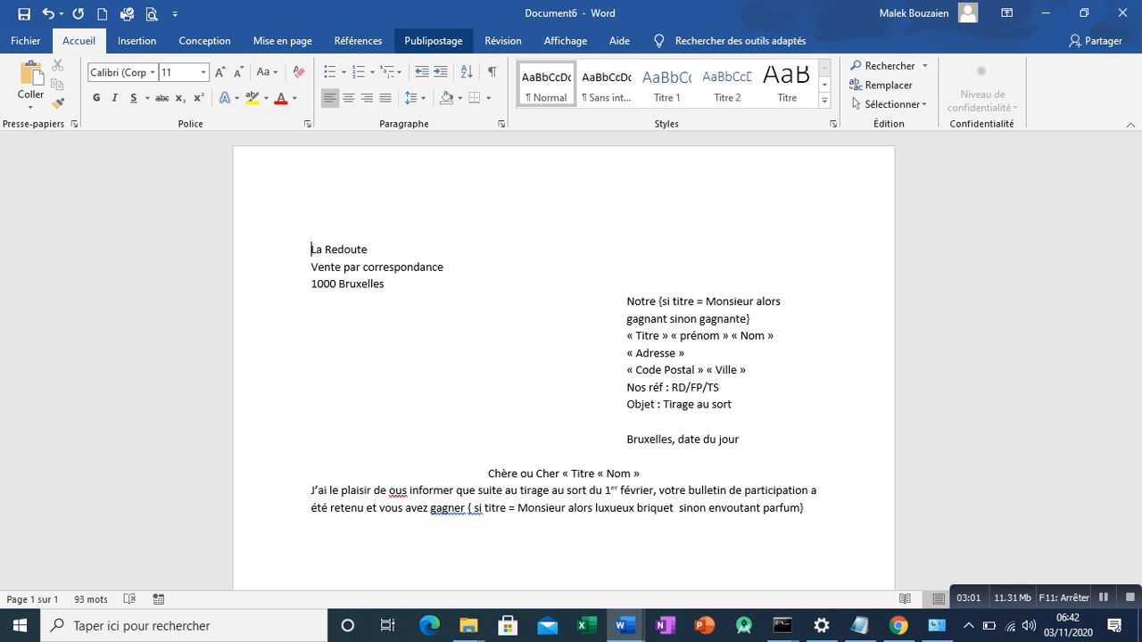
Step: Use Feuil1$ of Classeur1.xlsx from the word folder on the Bureau as the existing recipient list and view its merge fields
click(434, 41)
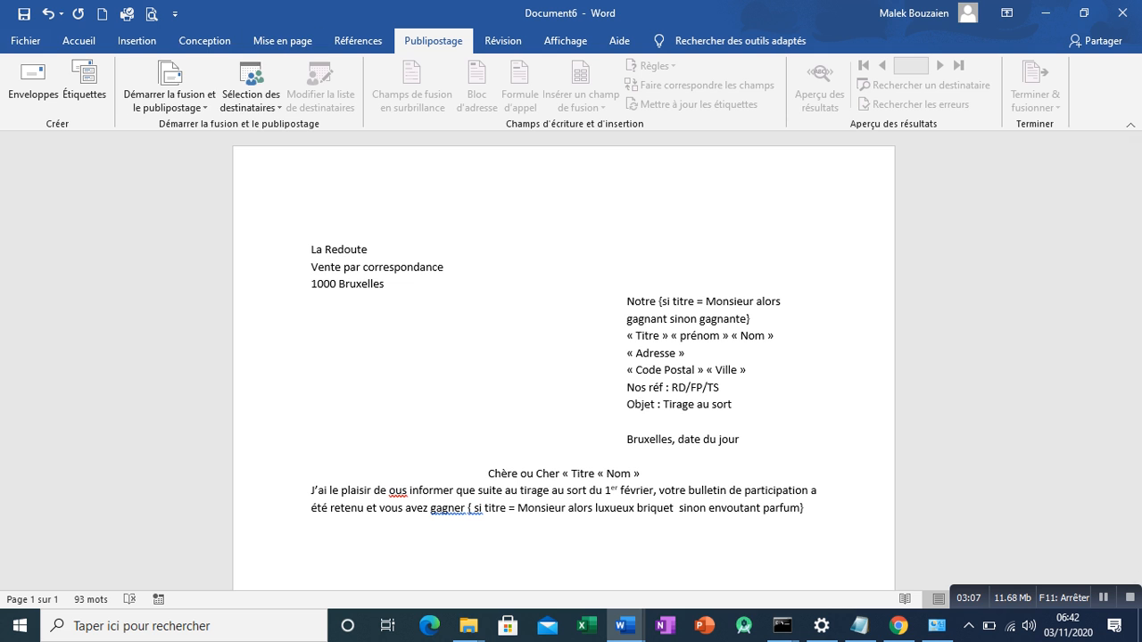
click(251, 98)
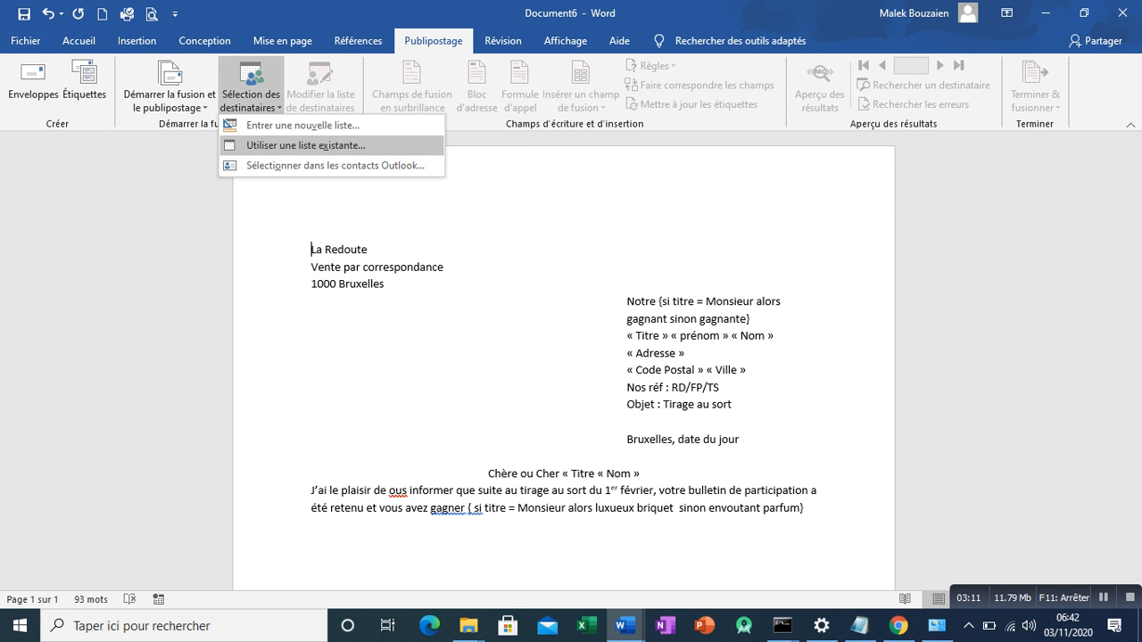
click(294, 145)
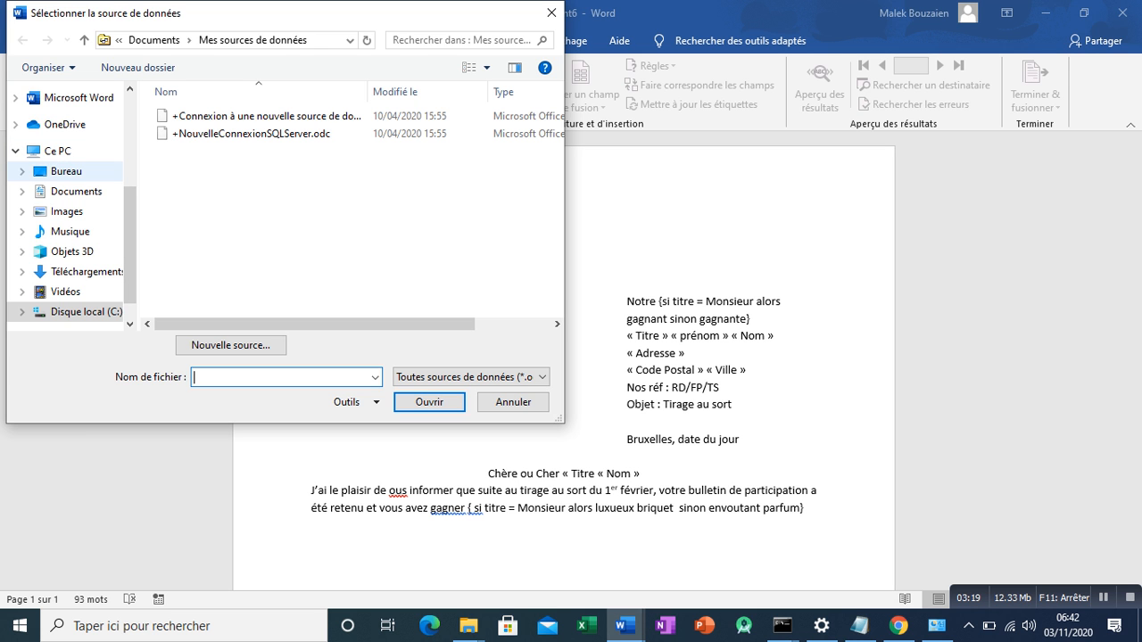
click(67, 170)
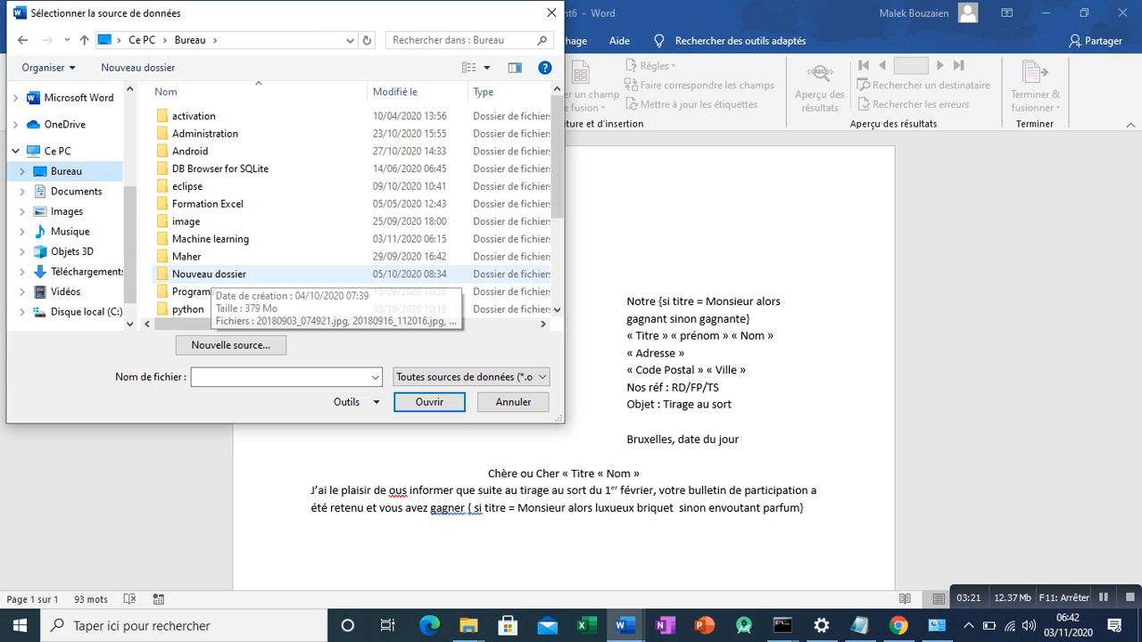
scroll(268, 304, down, 3)
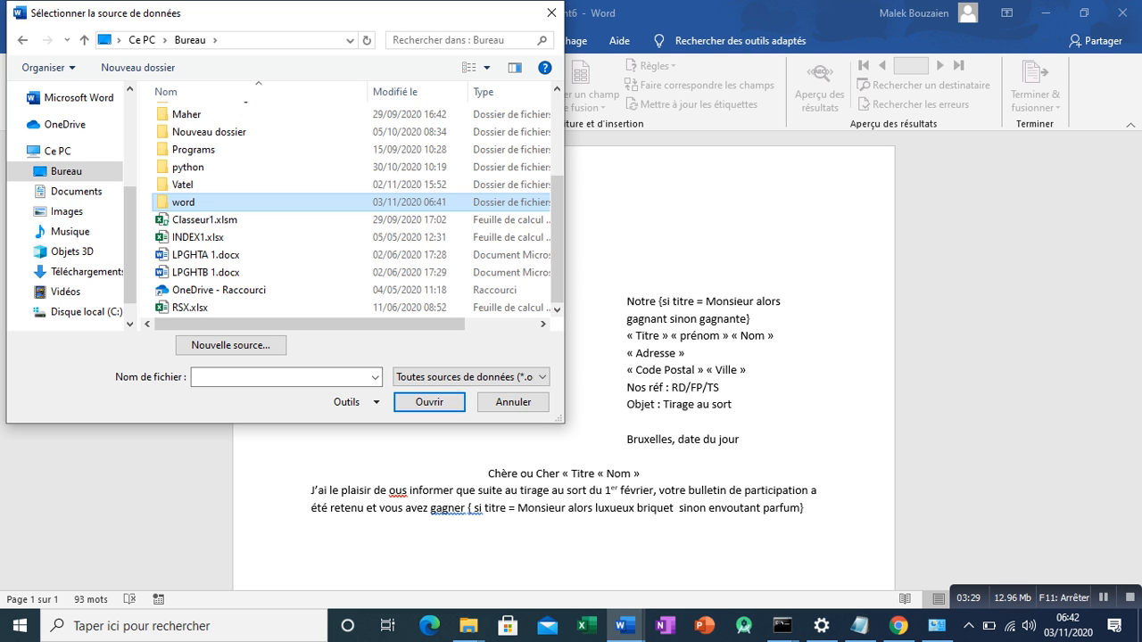
double_click(183, 202)
click(203, 116)
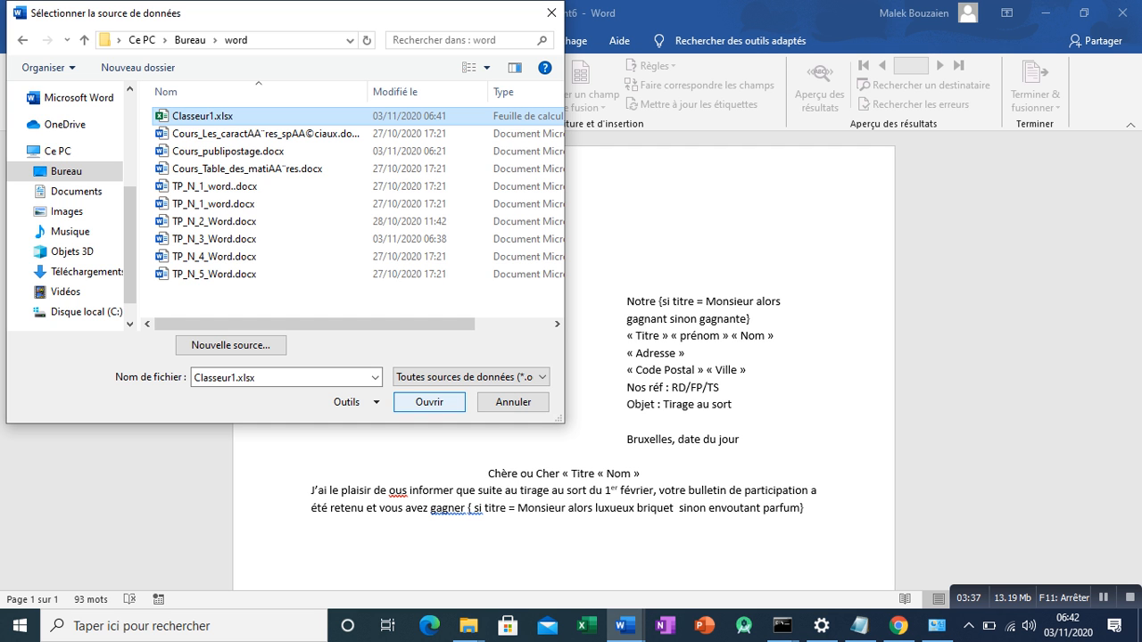
key(Return)
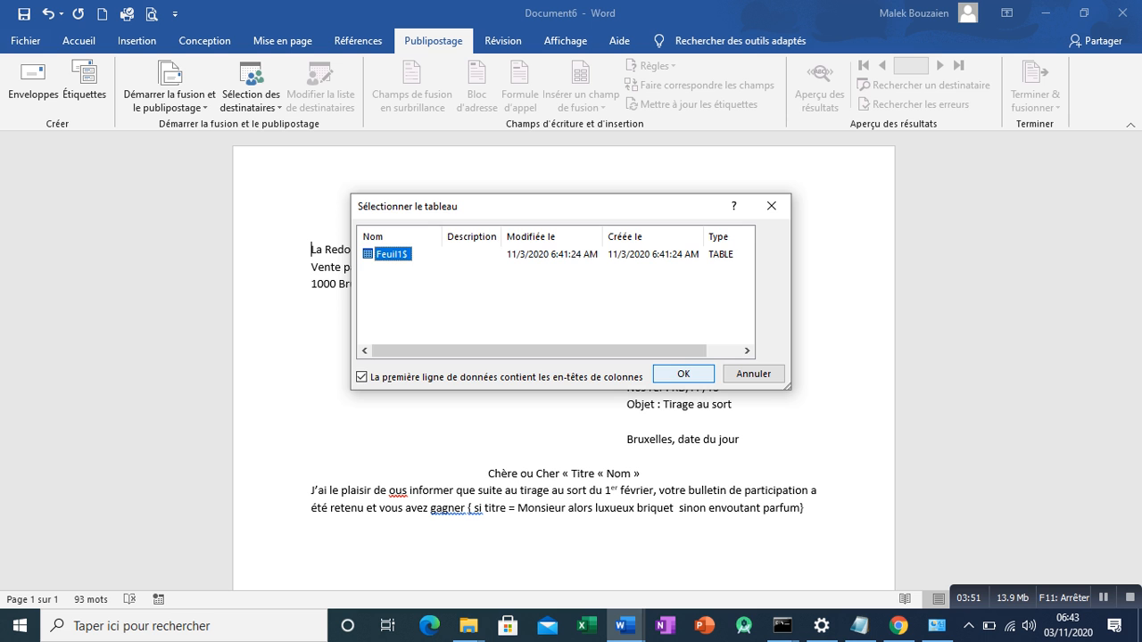
key(Return)
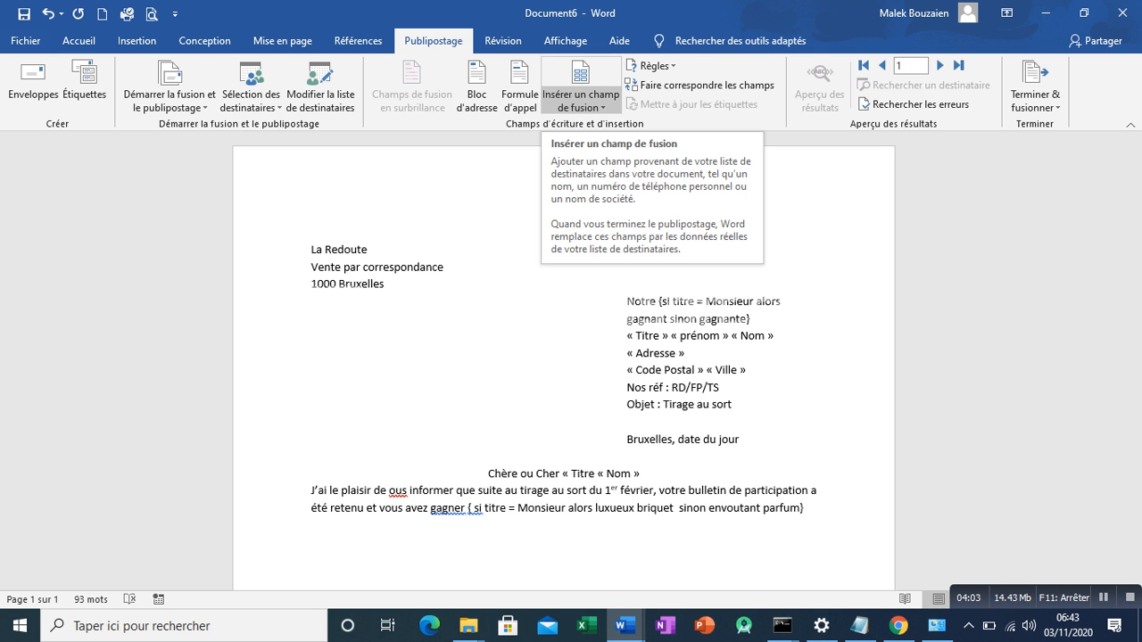
click(580, 98)
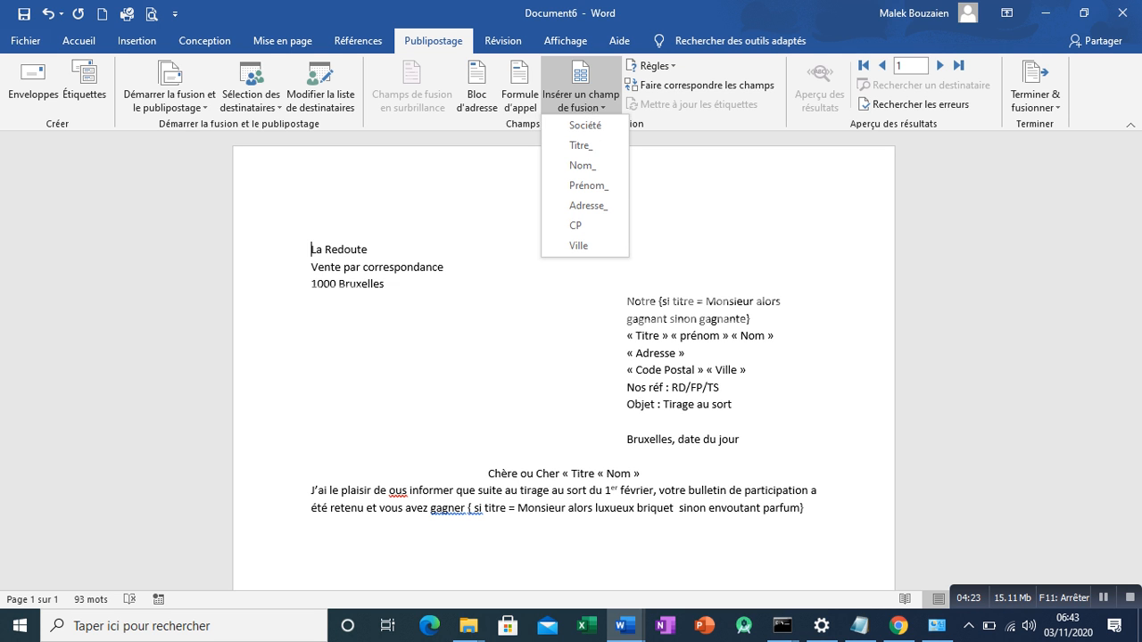
key(Escape)
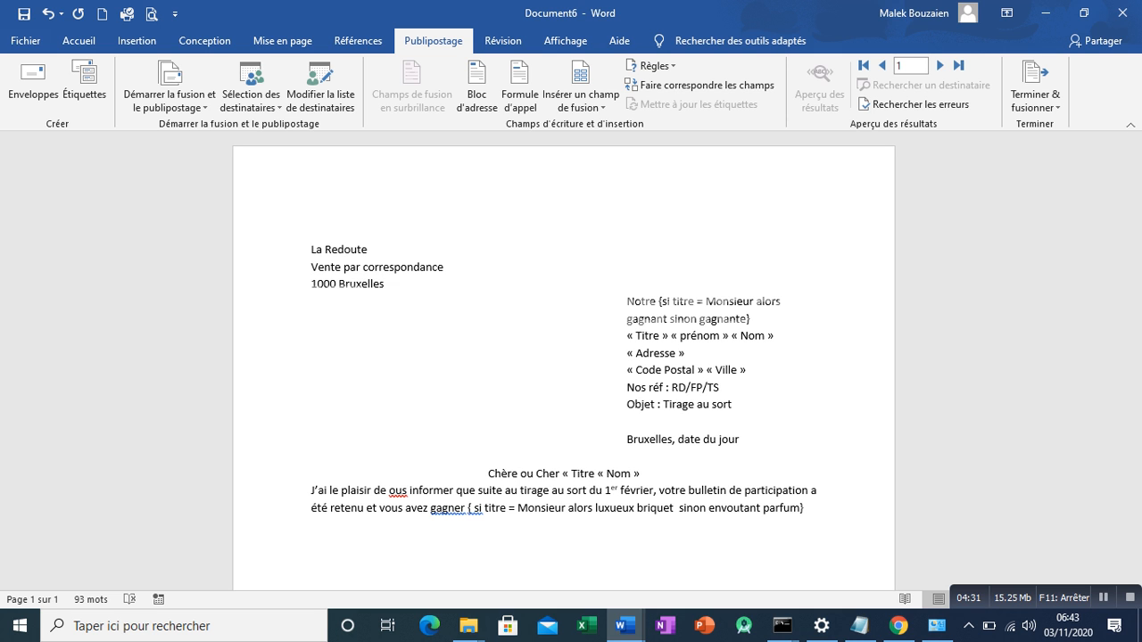
Step: Delete the braced gagnant/gagnante condition text after "Notre" in the recipient block
drag(752, 319, 630, 303)
click(659, 302)
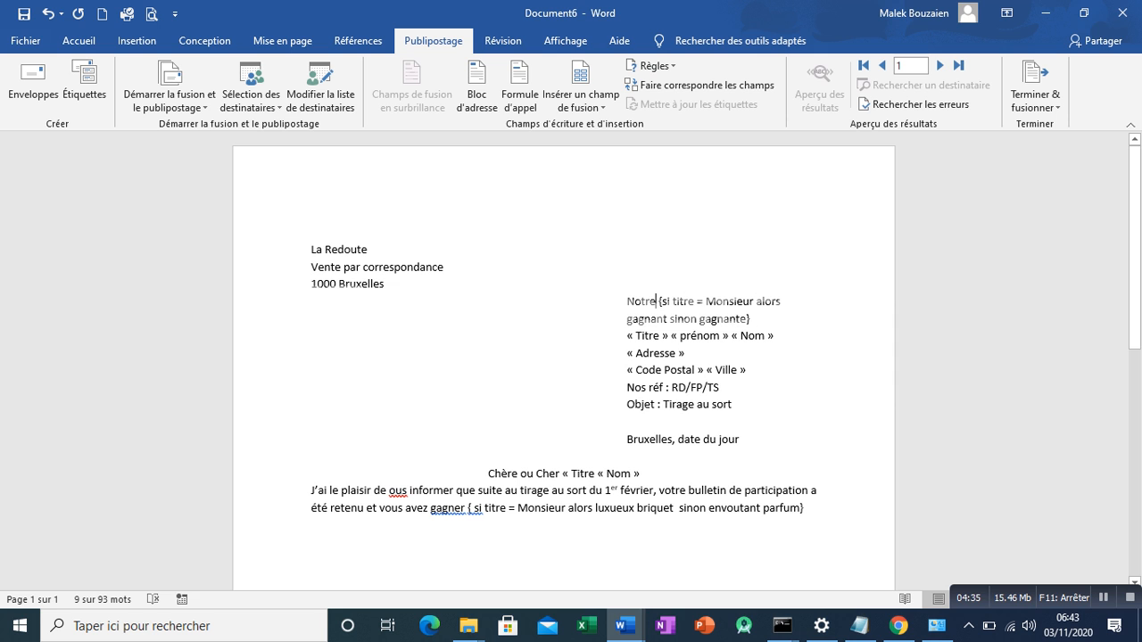
drag(662, 303, 756, 320)
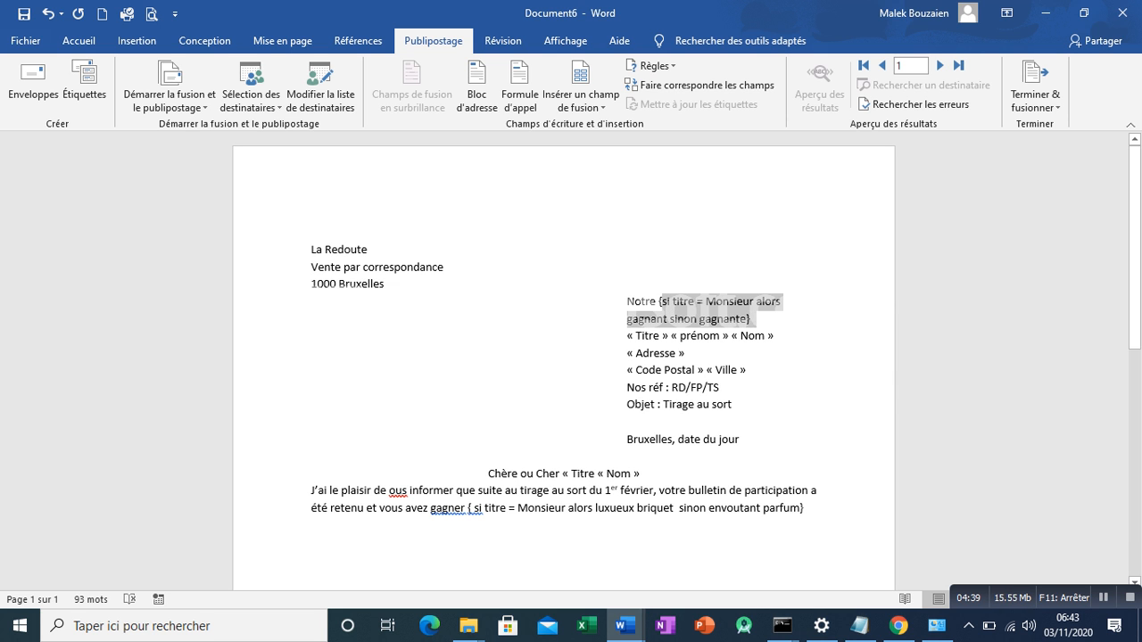
key(Delete)
key(BackSpace)
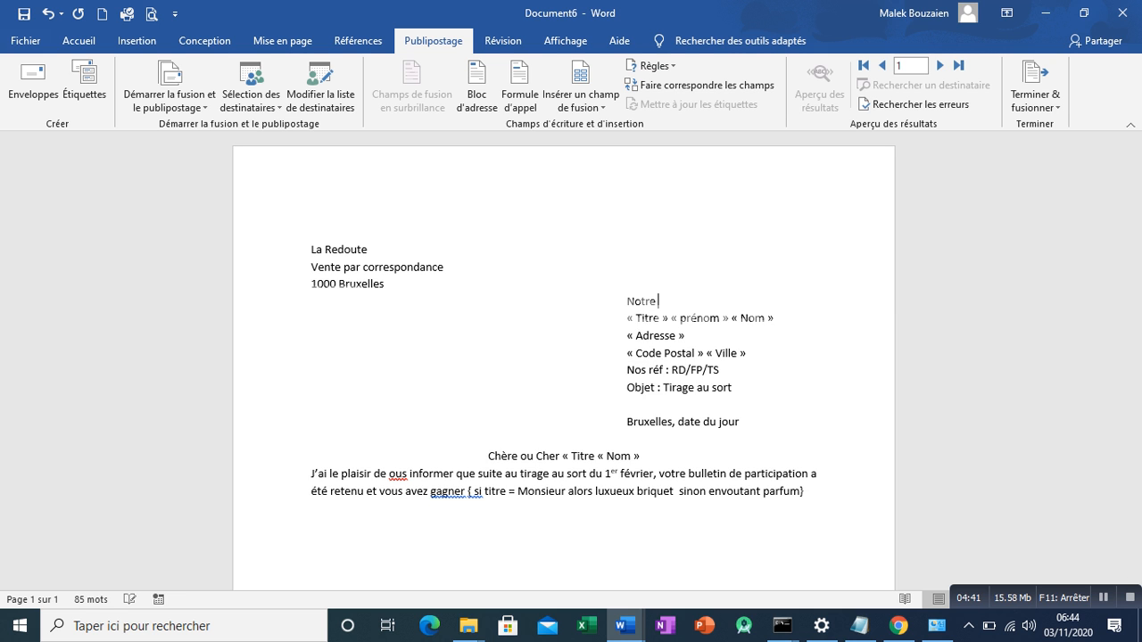
Step: Begin a Si...Alors...Sinon rule after "Notre" with the condition that Titre_ est égal à Monsieur
click(652, 65)
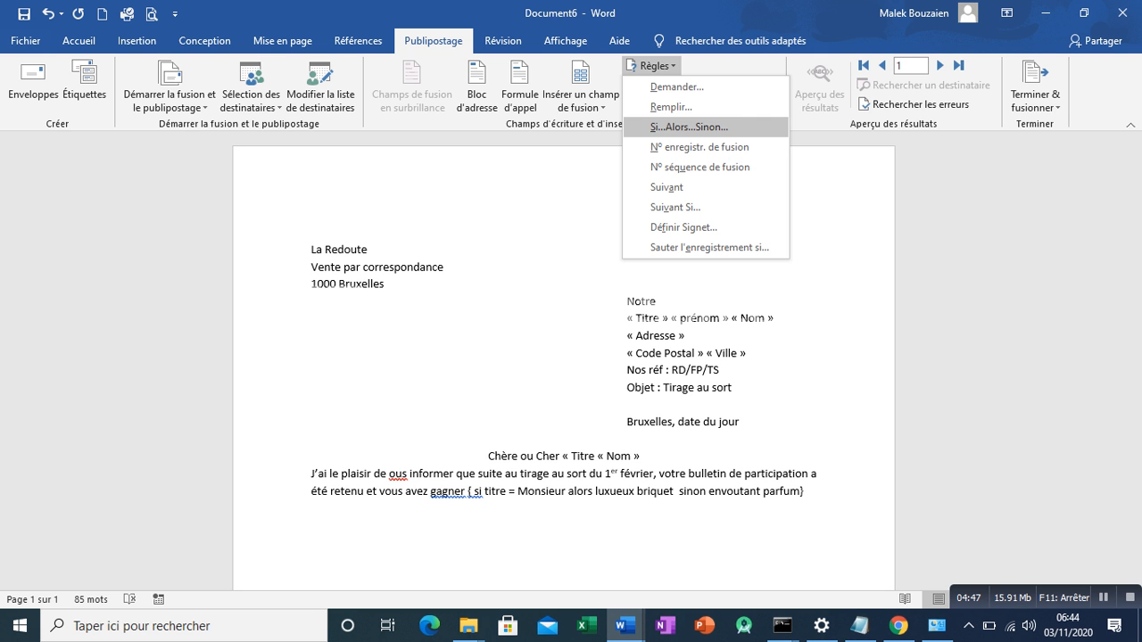
click(689, 126)
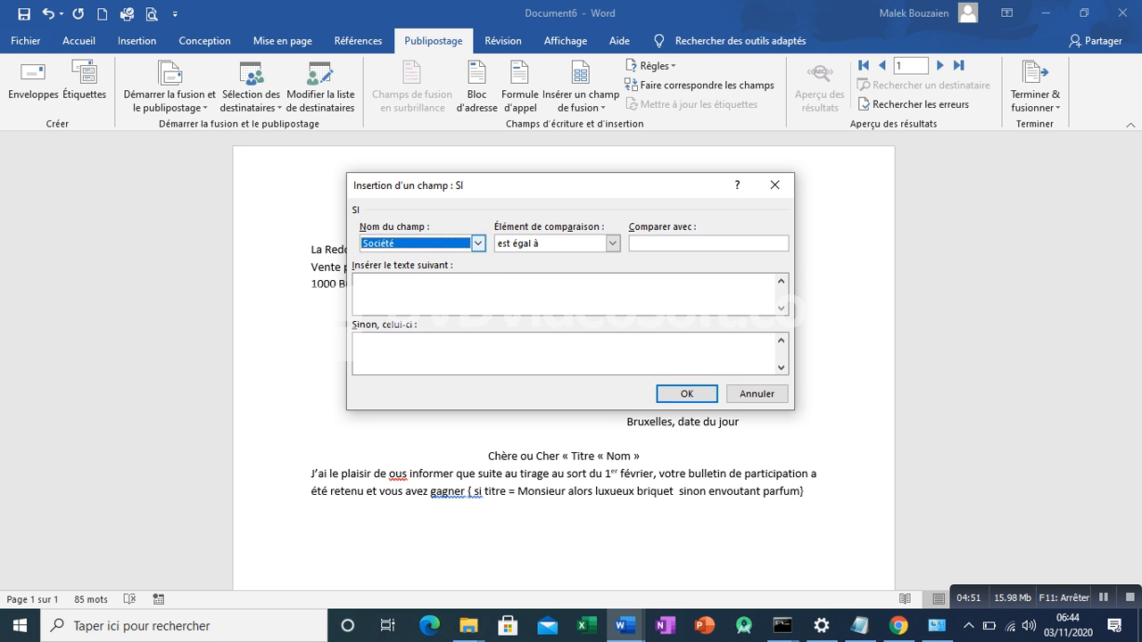
click(478, 243)
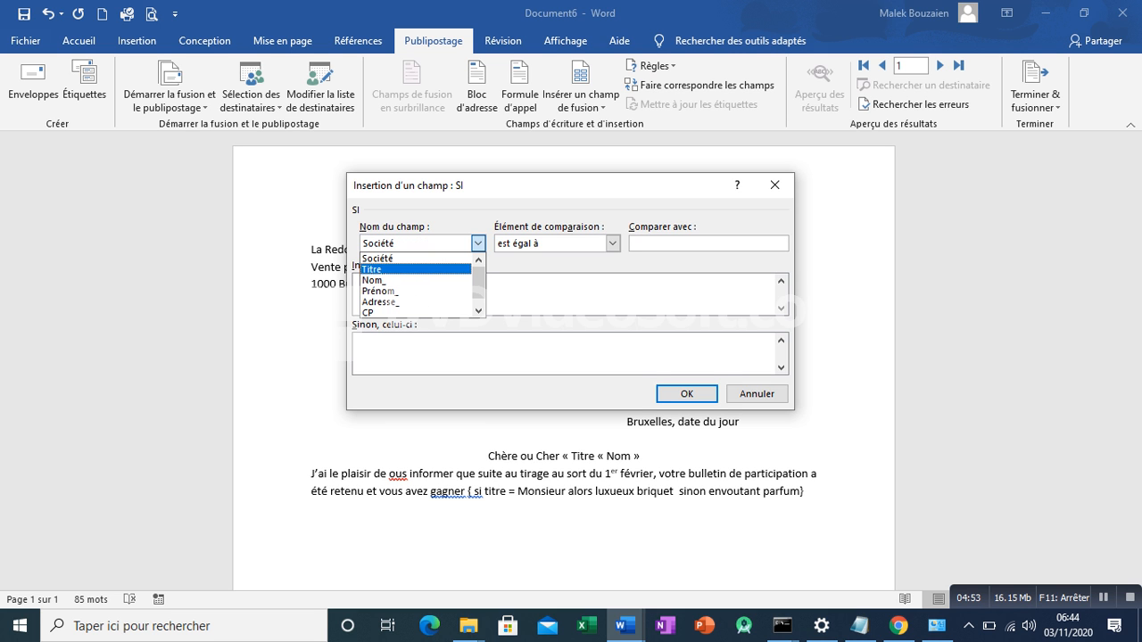
key(Return)
click(709, 243)
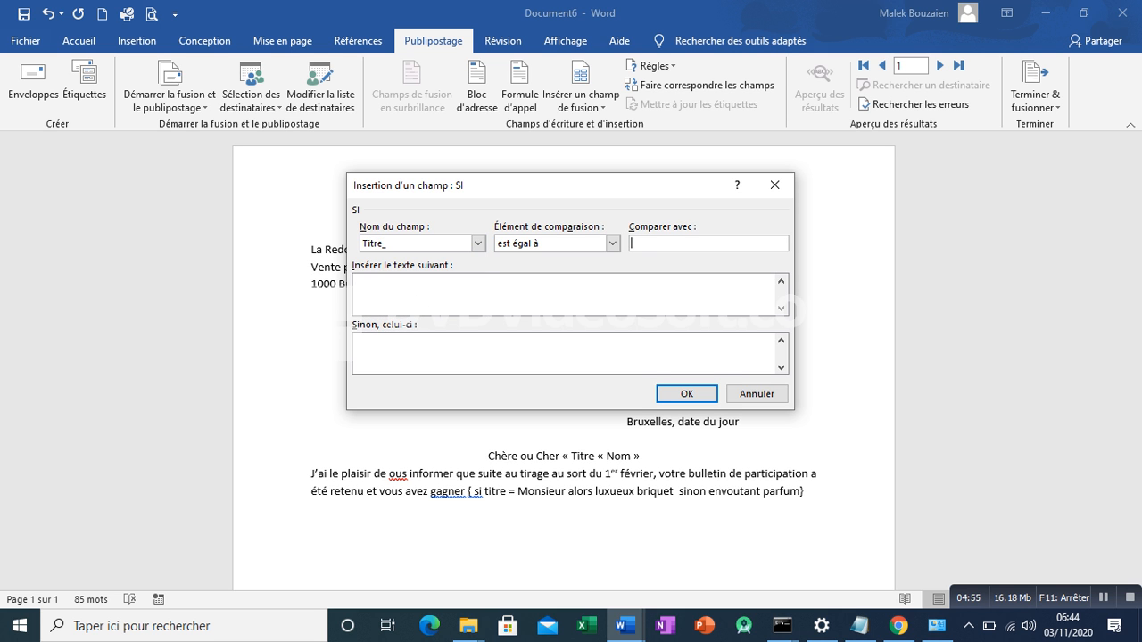
text(Monsei)
key(BackSpace)
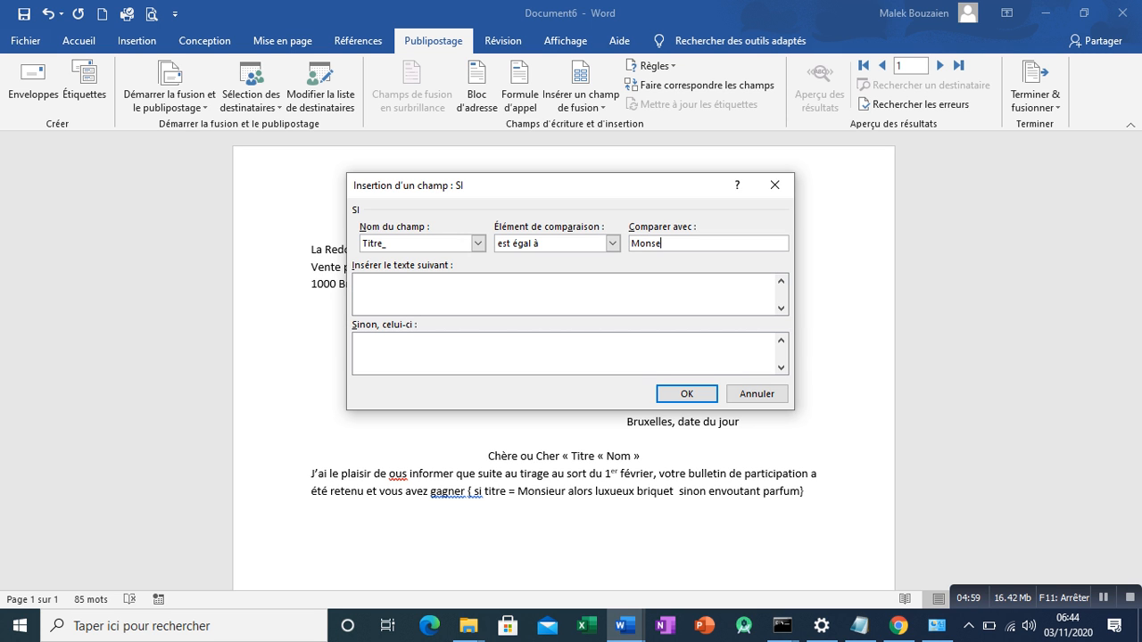
key(BackSpace)
text(ieur)
Step: Give the rule the text Gagnant when the condition is met and Gagnante otherwise, and insert it
click(355, 280)
text(Ga)
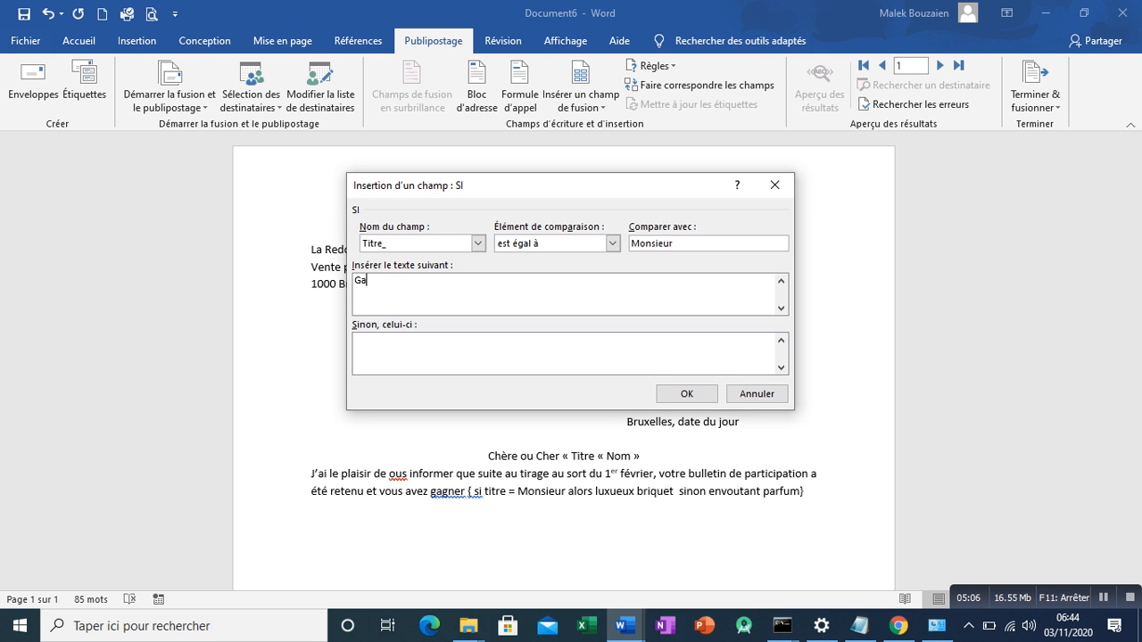
text(gnant)
key(Tab)
text(Gagnante)
key(Tab)
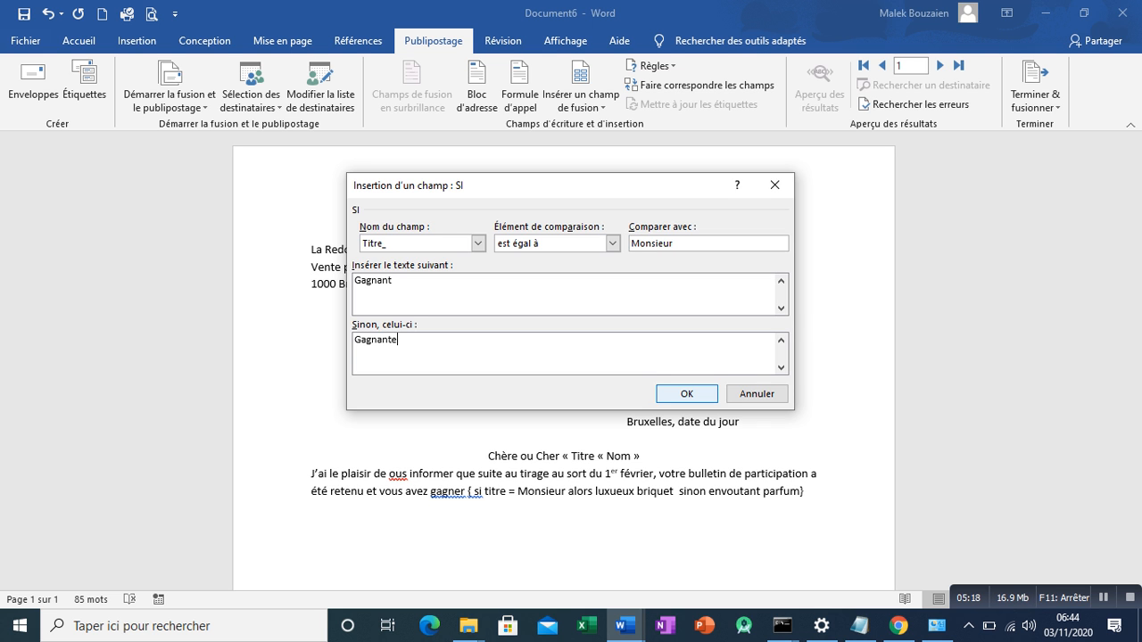
key(Return)
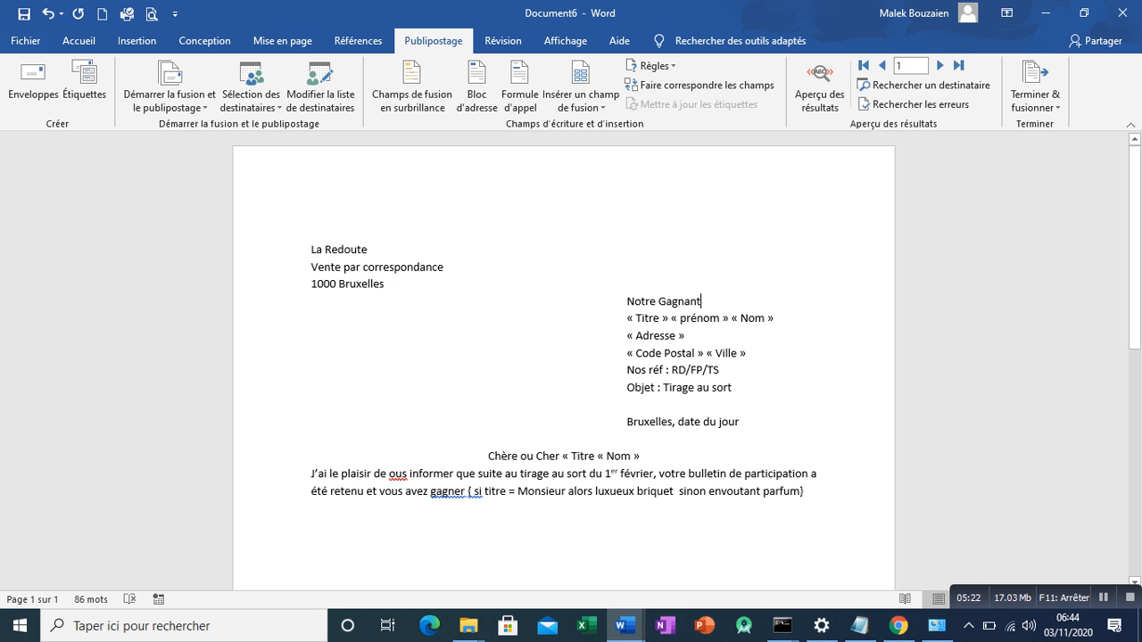
Step: Replace the title, first name and surname placeholder line with the merge fields Titre_, Nom_ and Prénom_
drag(775, 318, 628, 319)
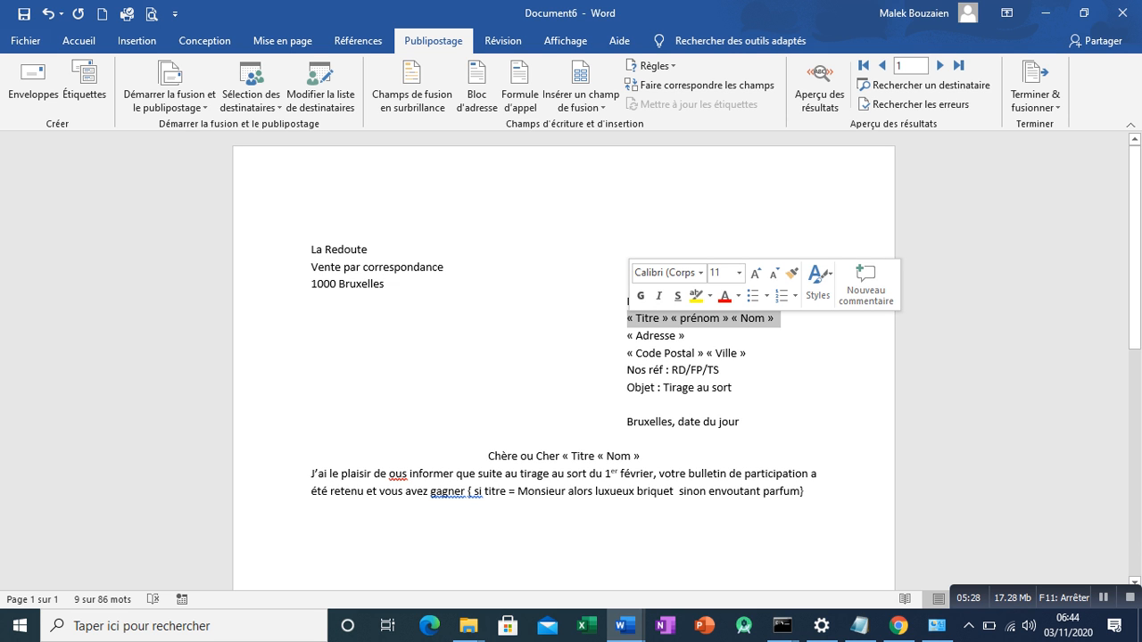
key(Delete)
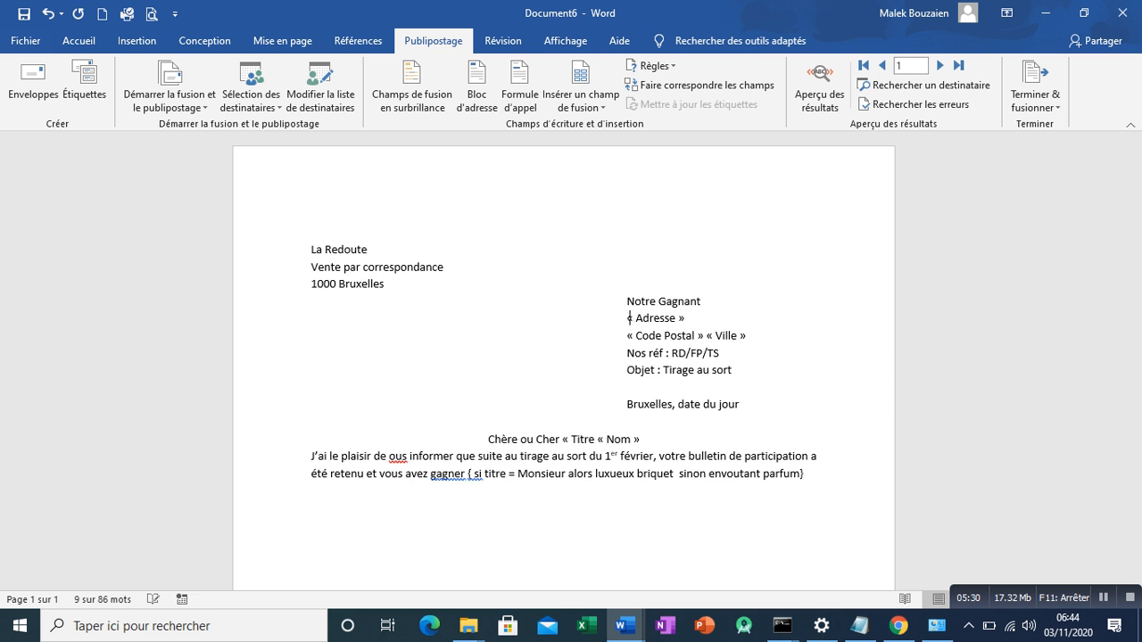
key(Return)
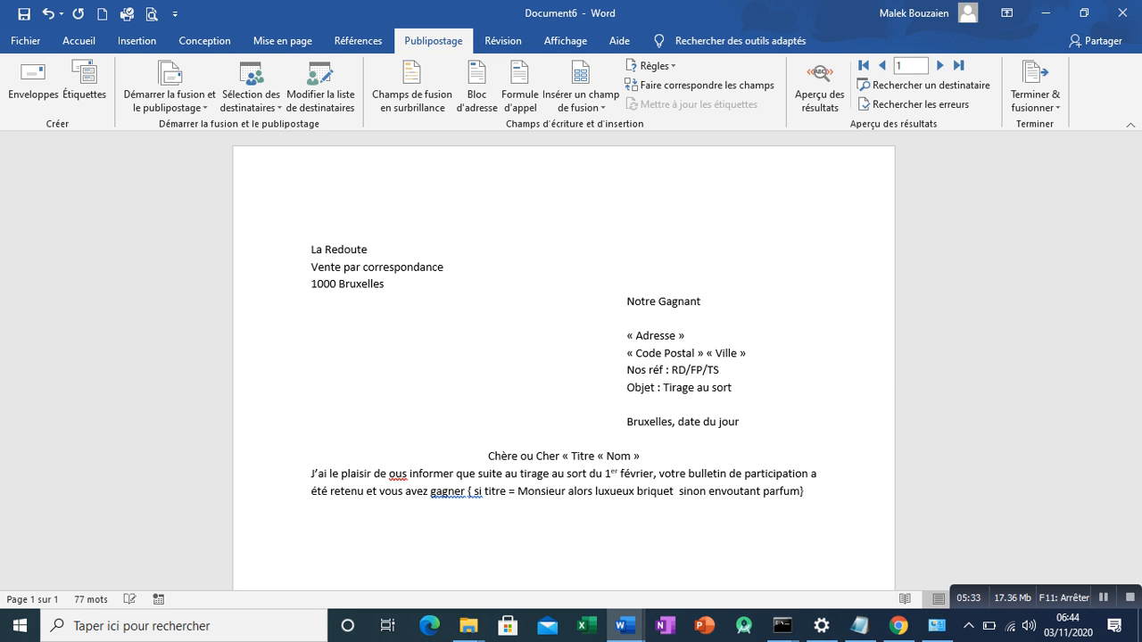
click(581, 94)
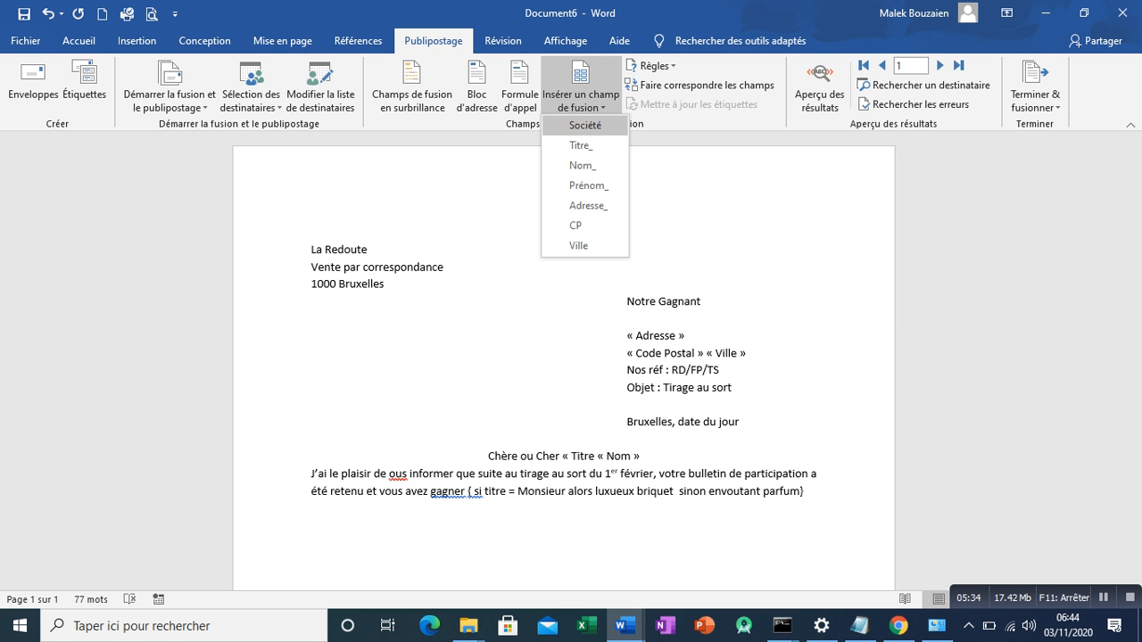
click(584, 146)
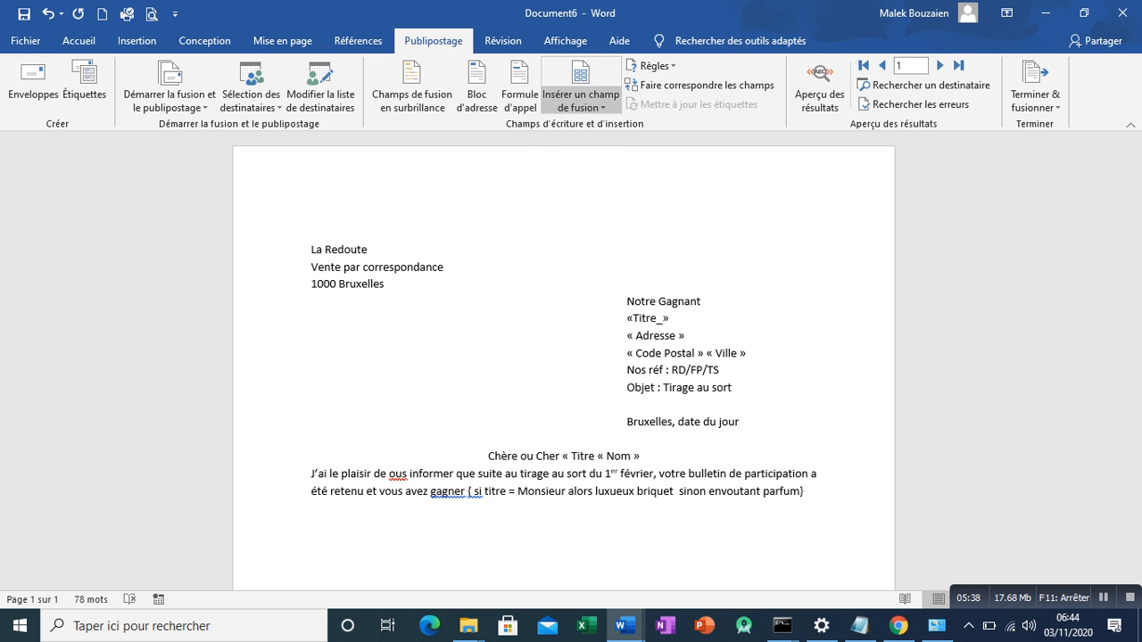
click(581, 94)
click(583, 166)
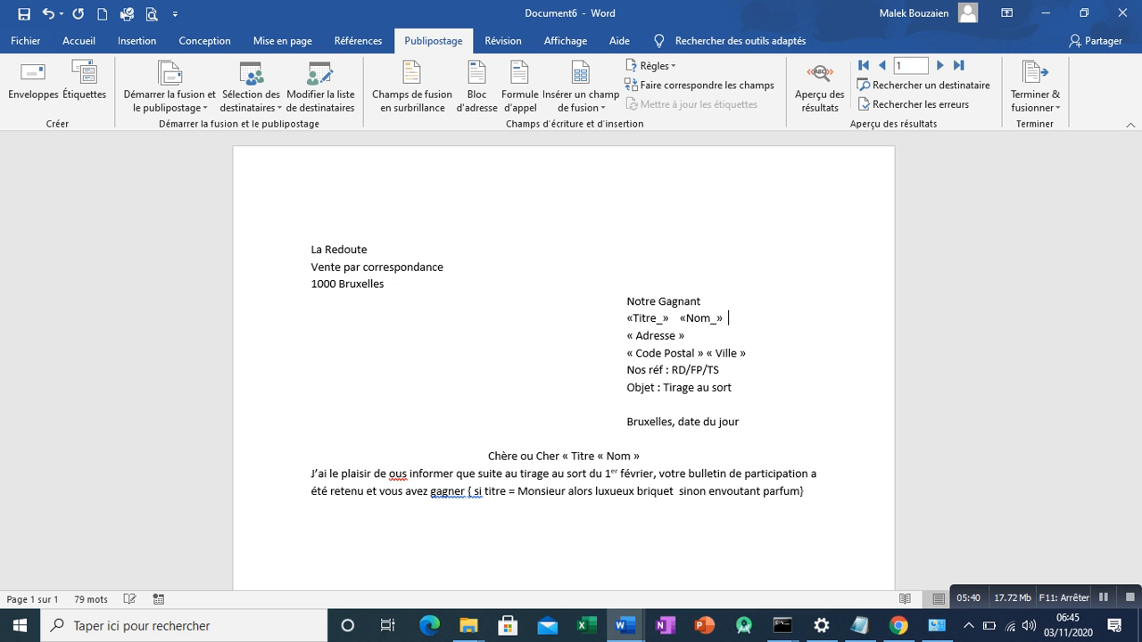
click(581, 93)
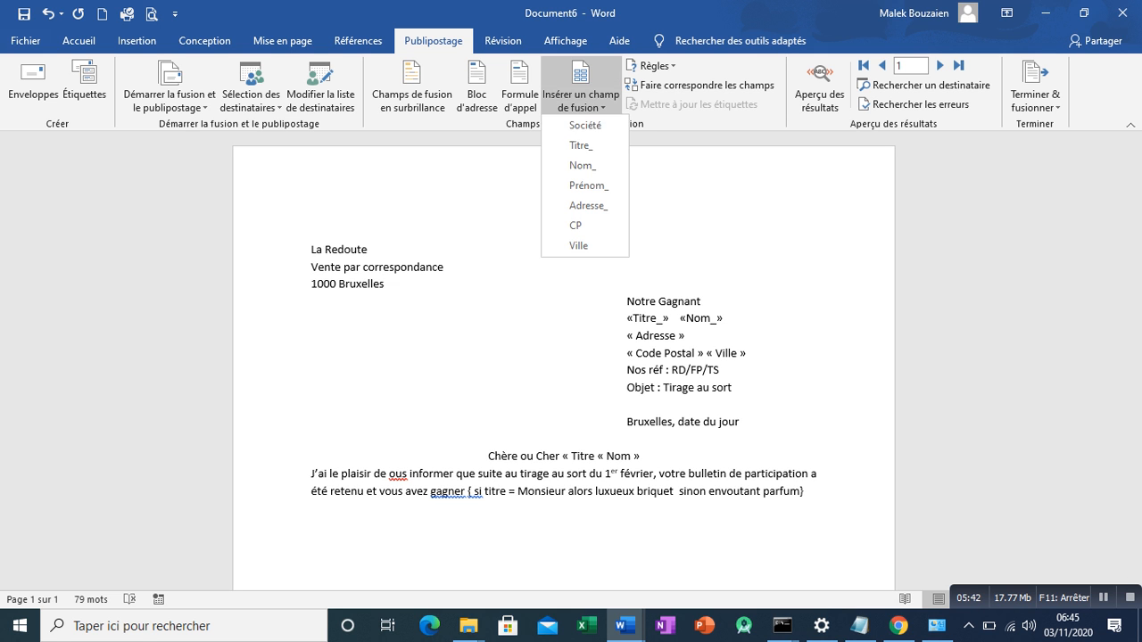
click(589, 185)
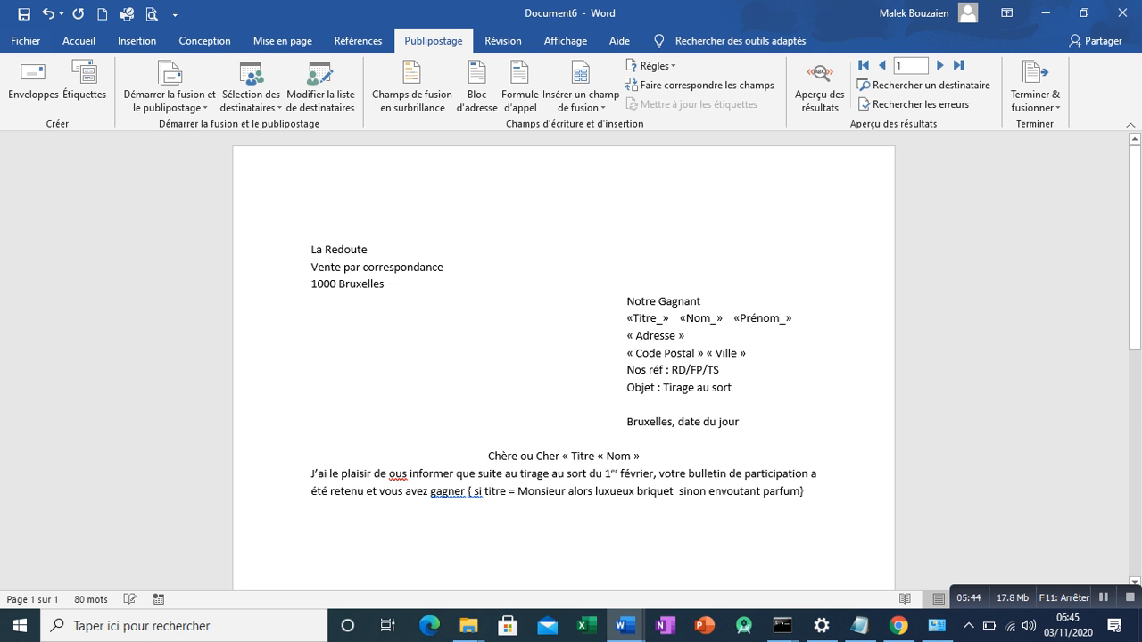
Step: Replace the « Adresse » placeholder line with the Adresse_ merge field
drag(686, 336, 628, 336)
key(BackSpace)
key(Return)
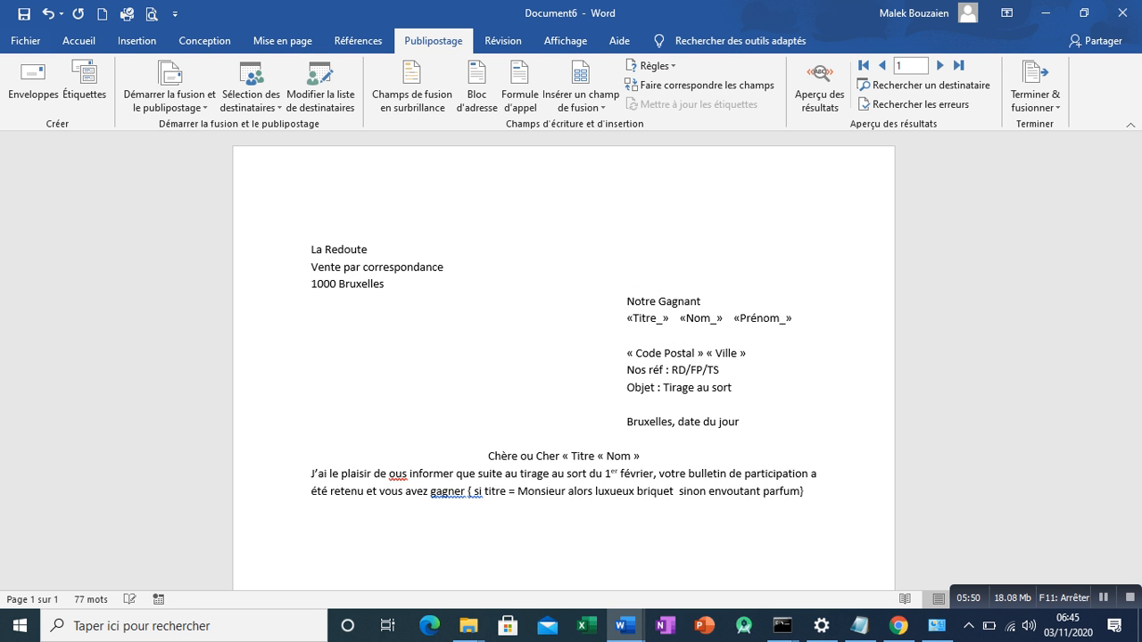
click(581, 100)
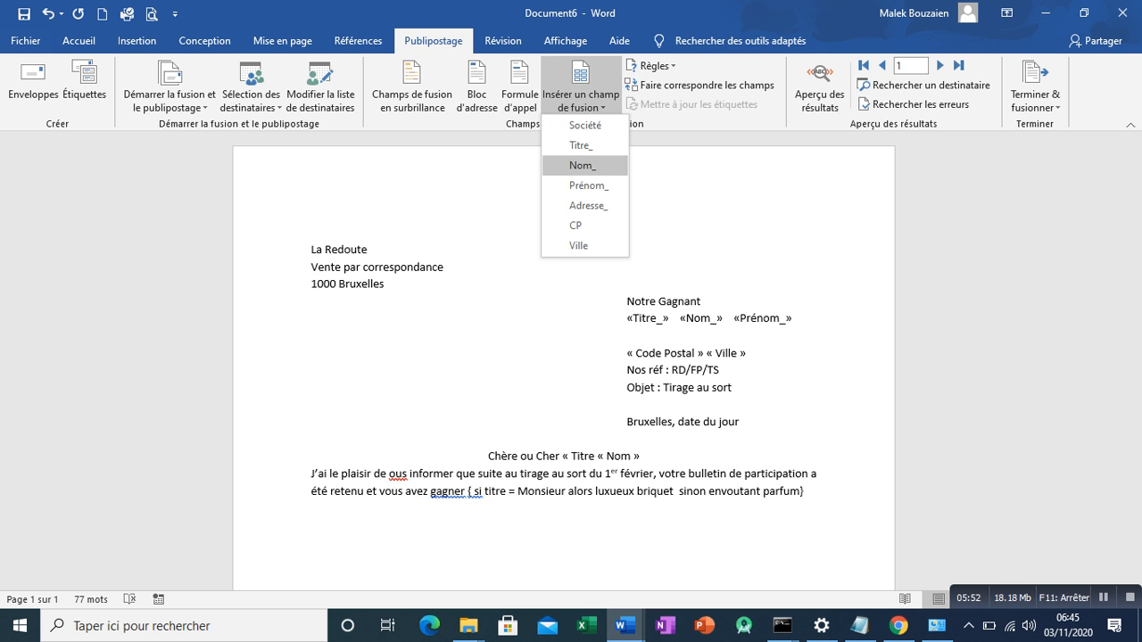
click(588, 206)
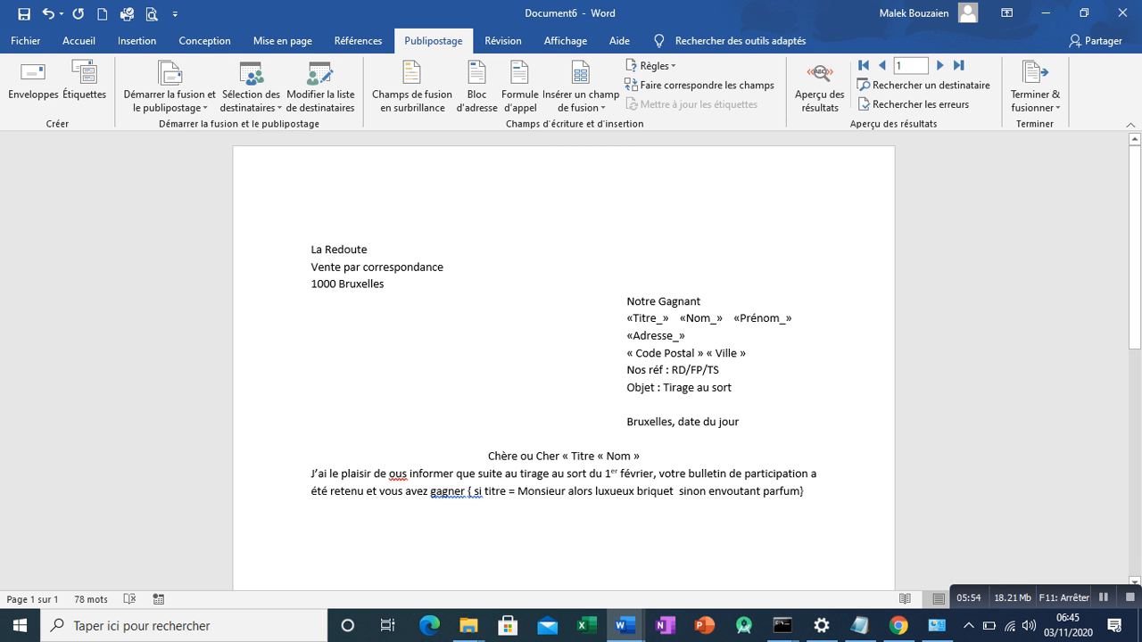
Step: Replace the « Code Postal » « Ville » placeholder line with the merge fields CP and Ville
click(747, 353)
drag(747, 354, 627, 354)
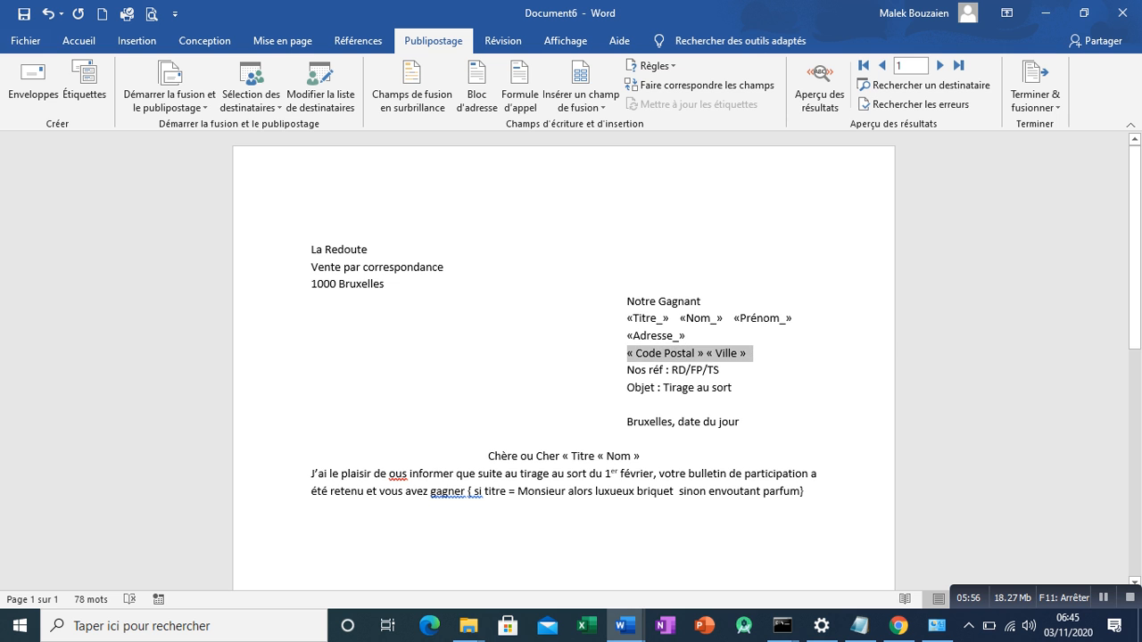
key(Delete)
key(Return)
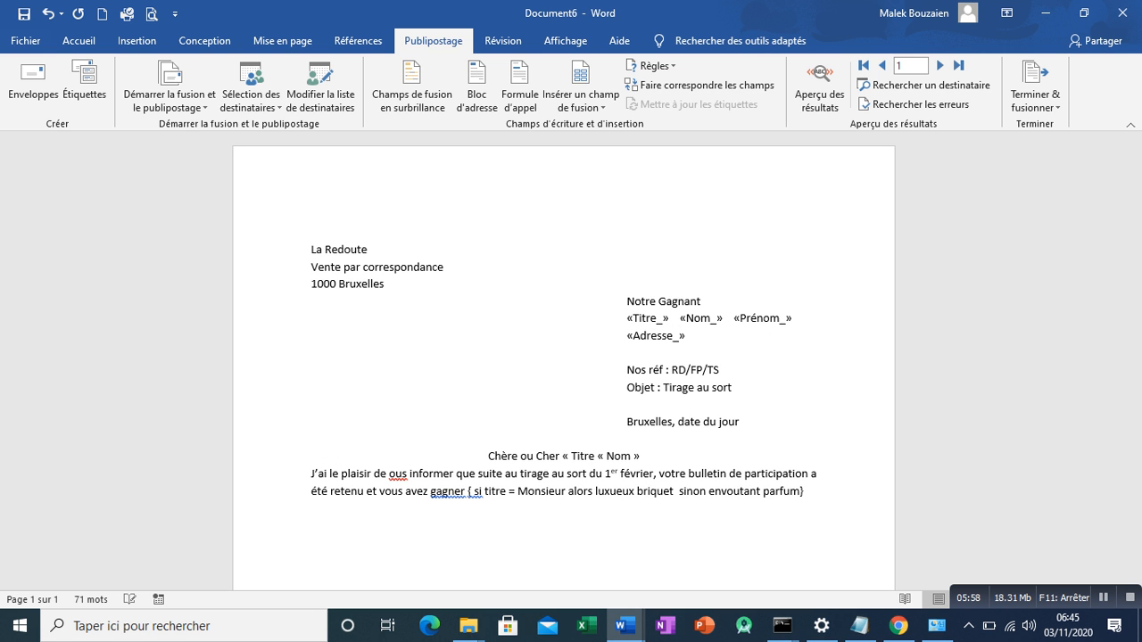
click(580, 100)
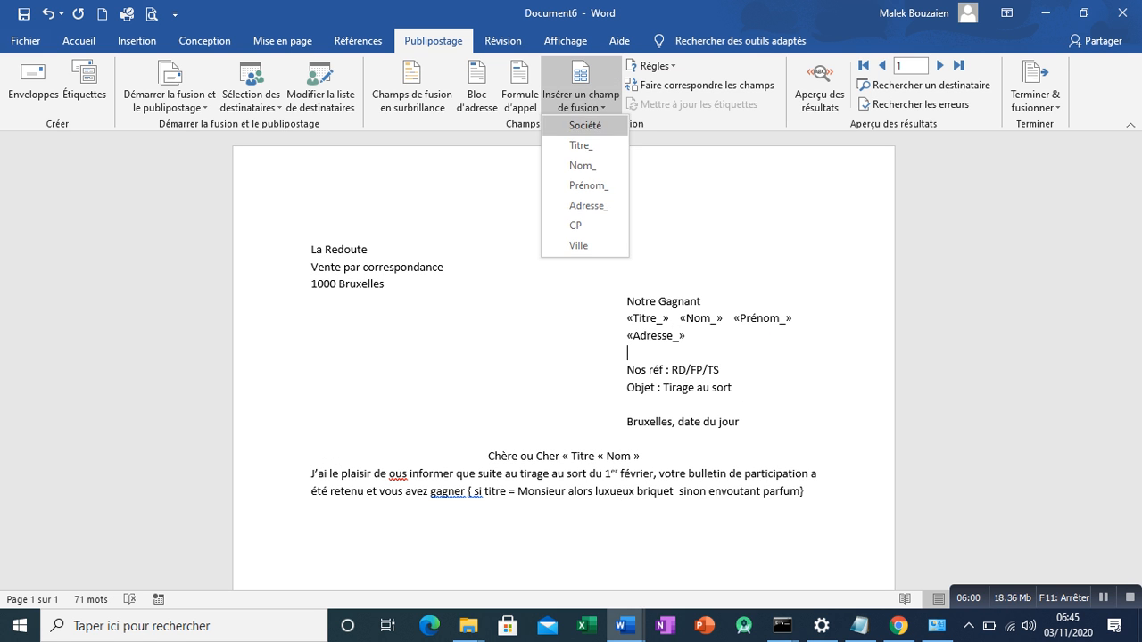
click(576, 226)
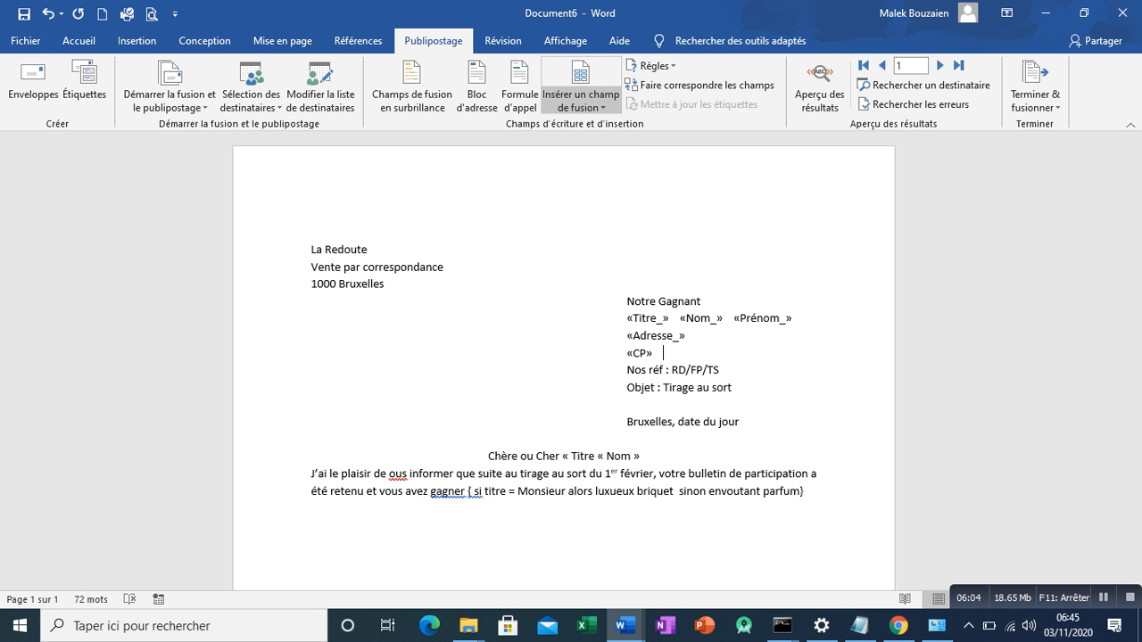
click(580, 100)
click(579, 245)
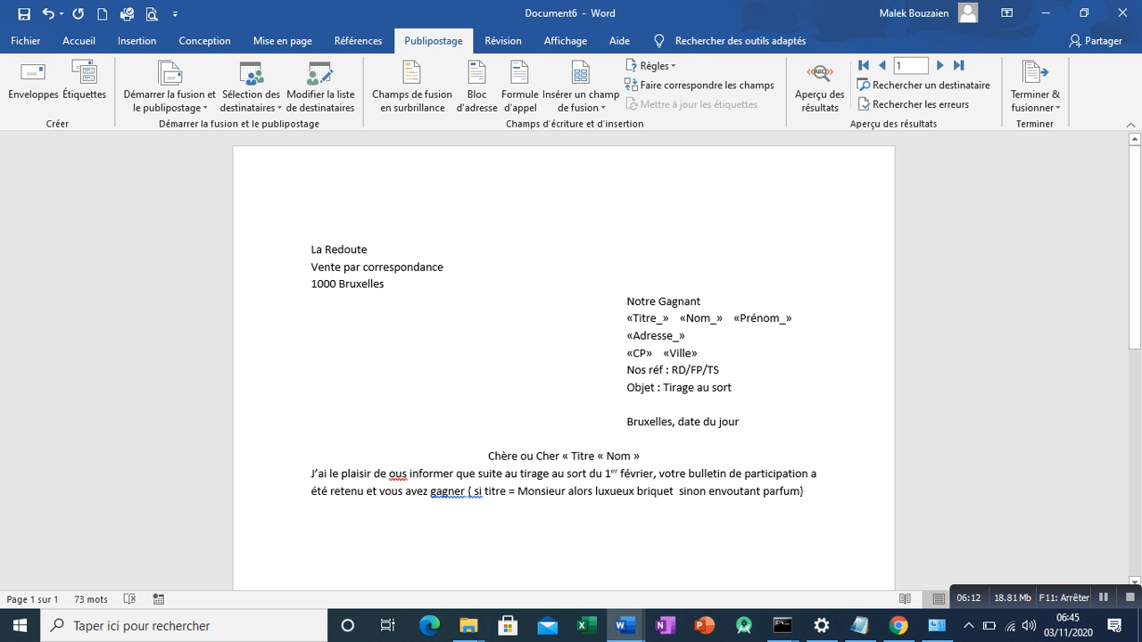
Step: Replace "Chère ou Cher" in the salutation by starting a Si...Alors...Sinon rule with the condition that Titre_ est égal à Madame
drag(561, 456, 488, 456)
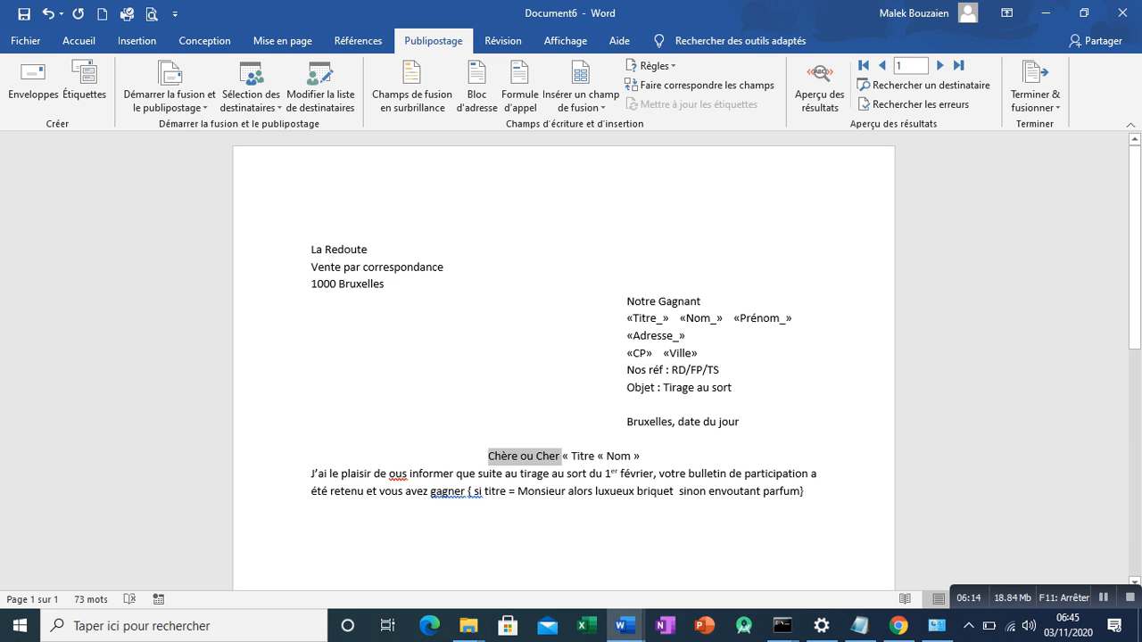
key(Delete)
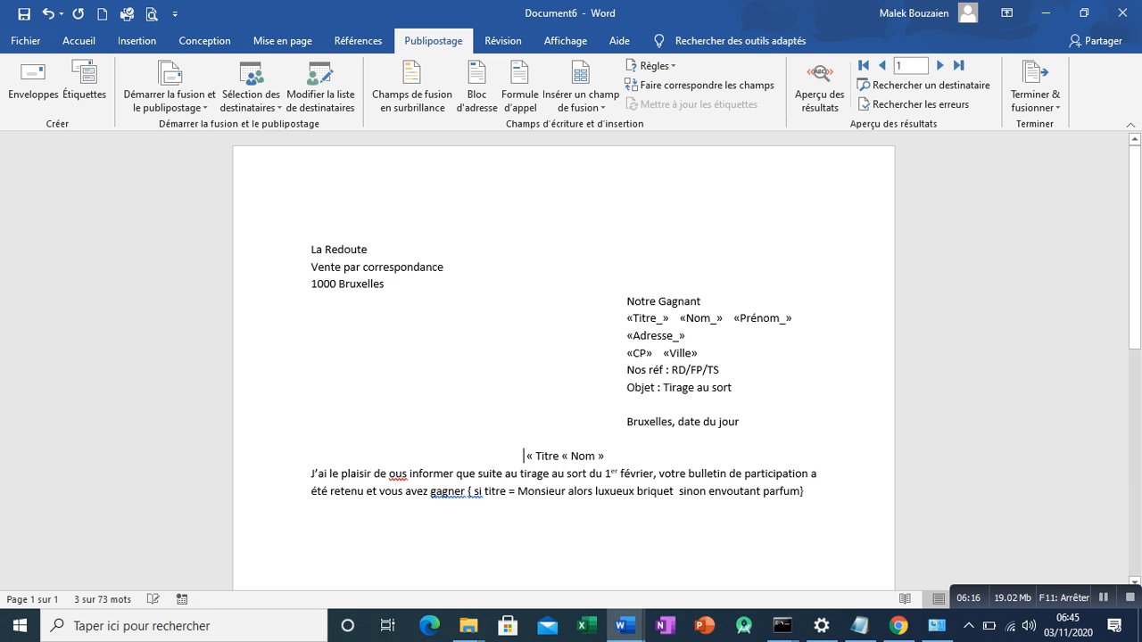
click(650, 65)
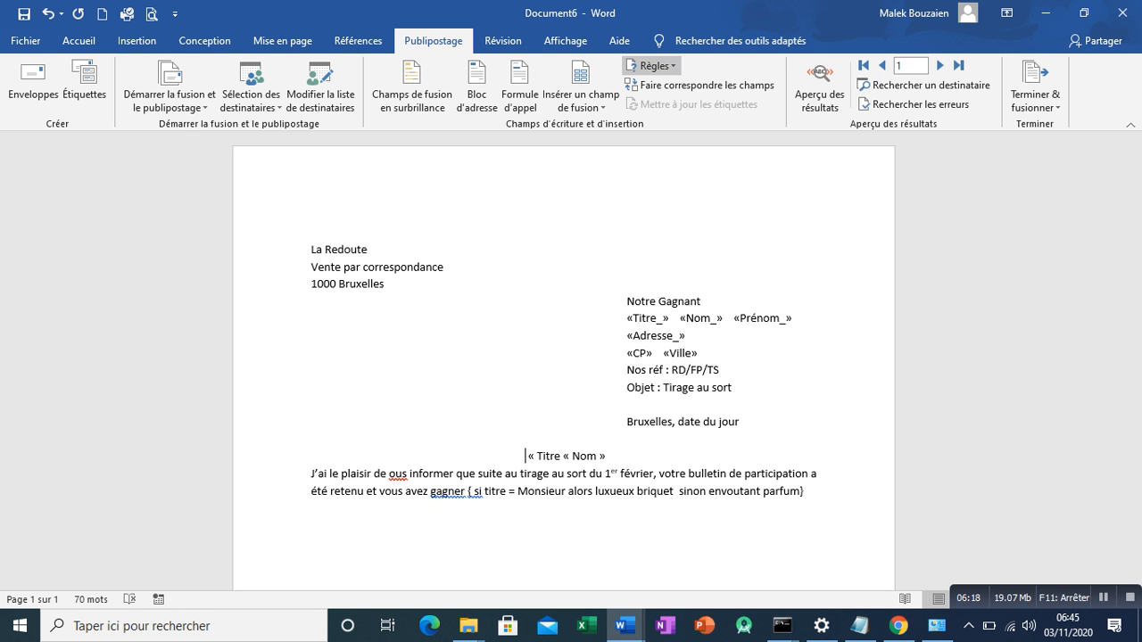
key(Down)
key(Down)
key(Down)
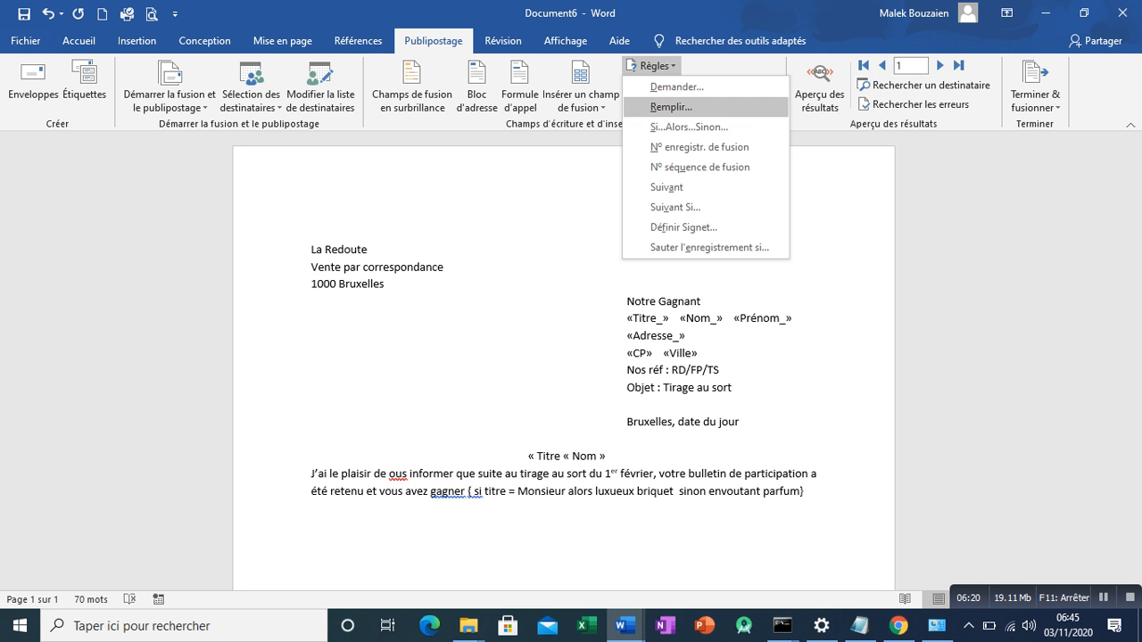
key(Return)
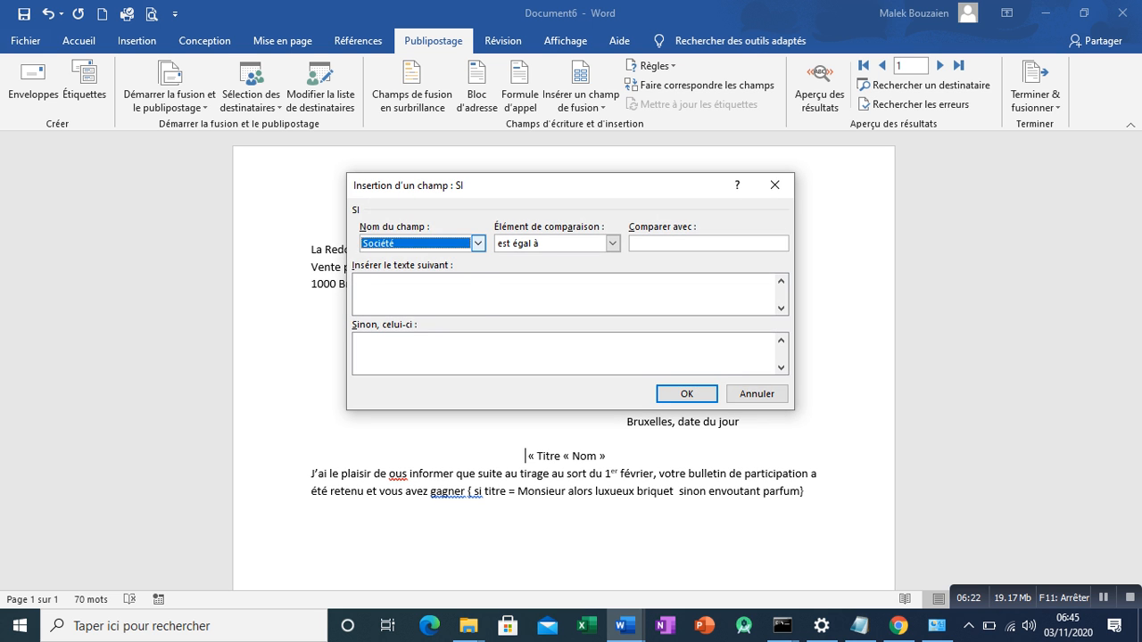
click(478, 244)
click(420, 269)
click(682, 244)
text(Madame)
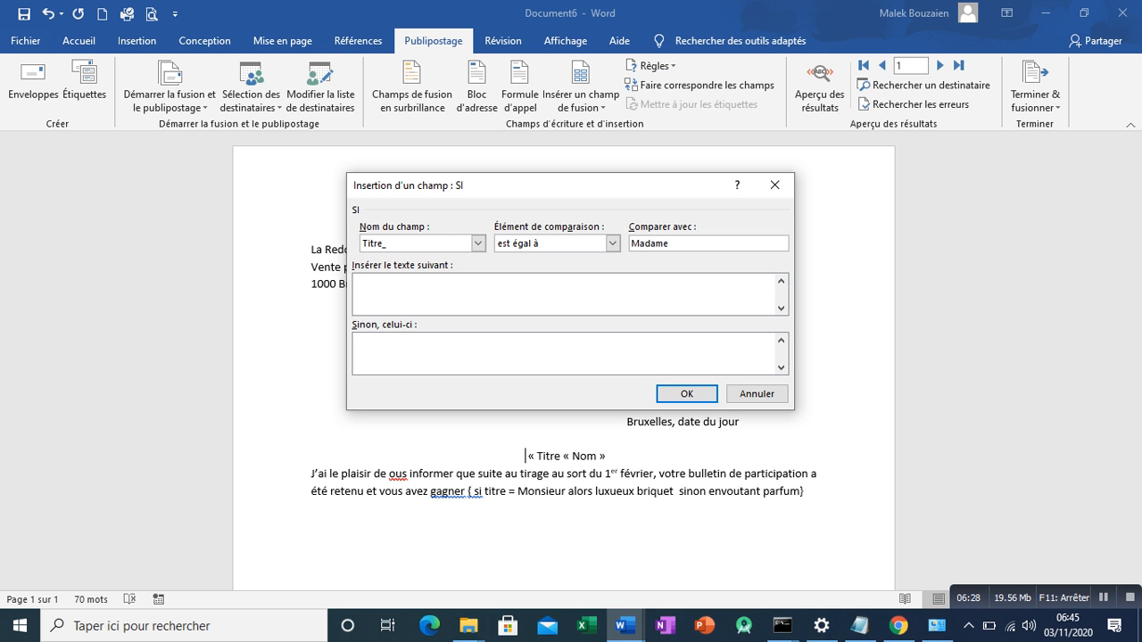
Step: Give the salutation rule the text Chère when the condition is met and Cher otherwise, and insert it
click(536, 290)
text(Chère)
click(357, 340)
text(Cher)
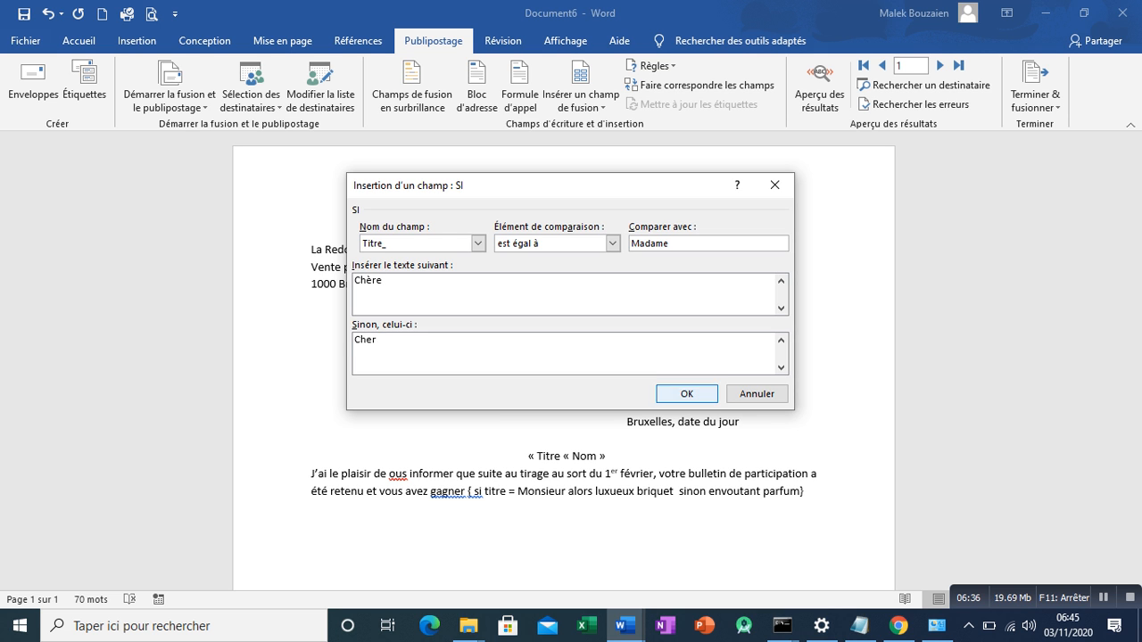
click(687, 393)
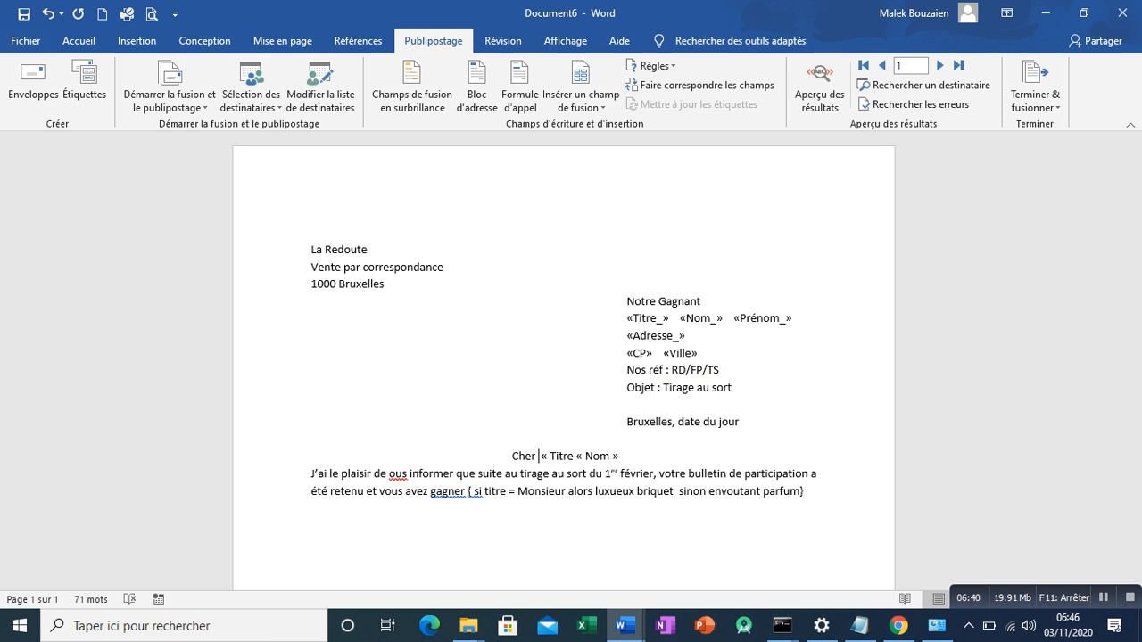
Step: Replace the title and surname placeholders in the salutation with the merge fields Titre_ and Nom_
key(End)
key(ctrl+shift+Left)
key(ctrl+shift+Left)
key(ctrl+shift+Left)
key(ctrl+shift+Left)
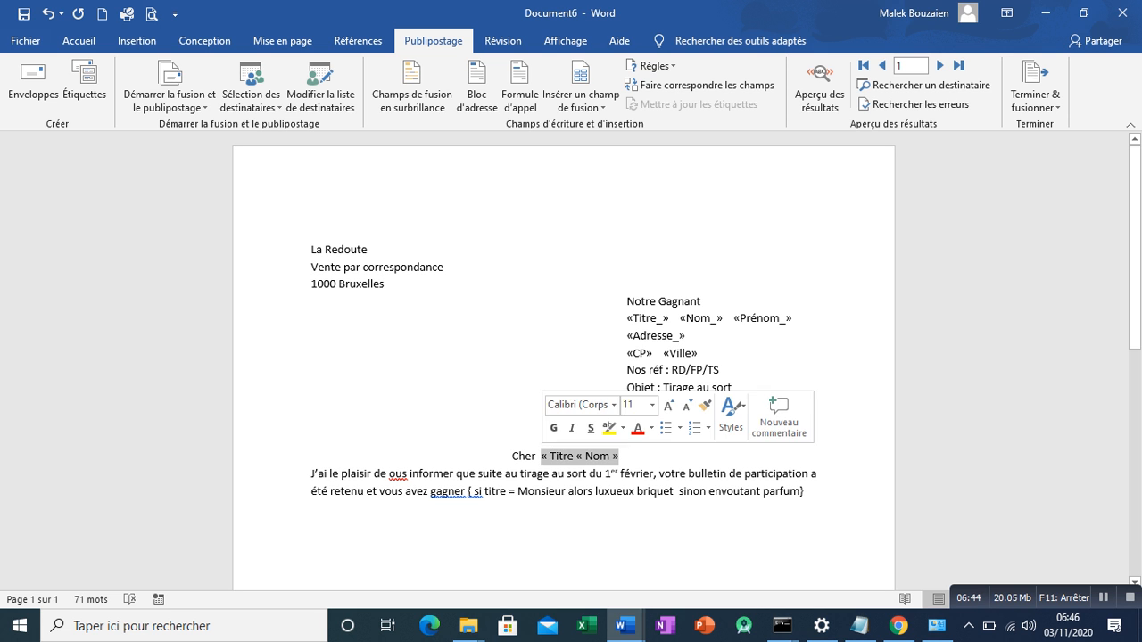
key(Delete)
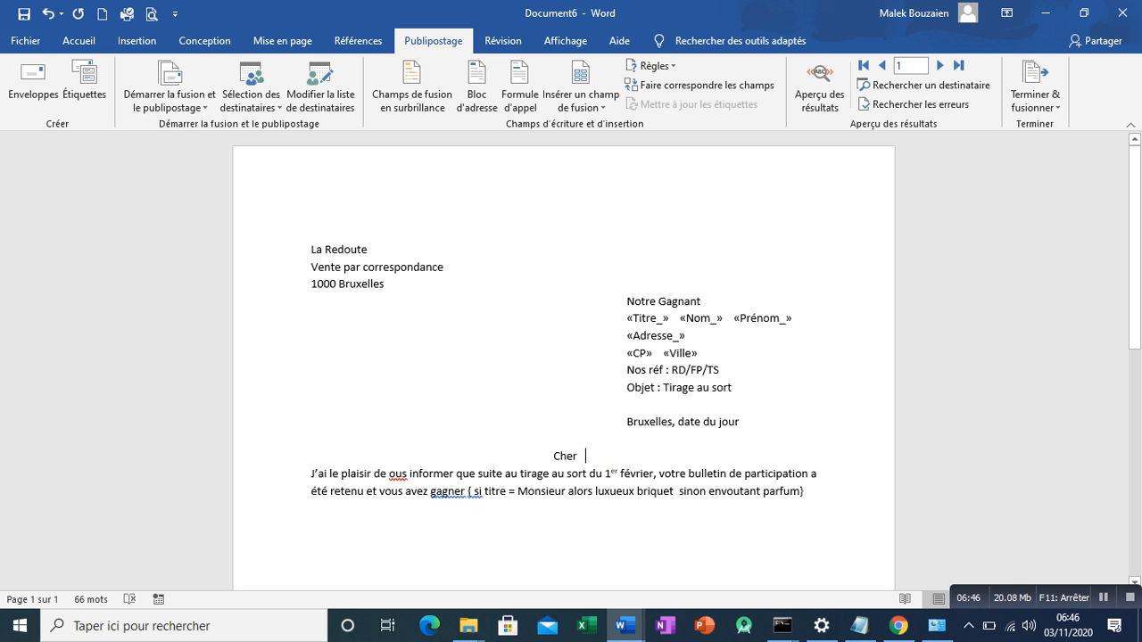
click(581, 101)
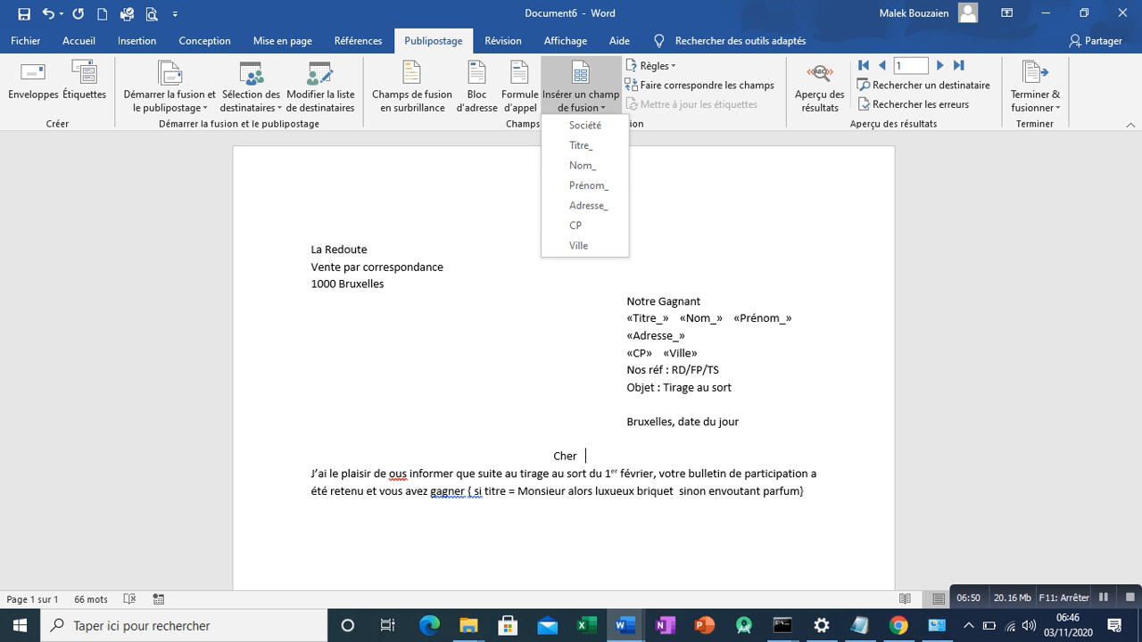
key(Down)
key(Down)
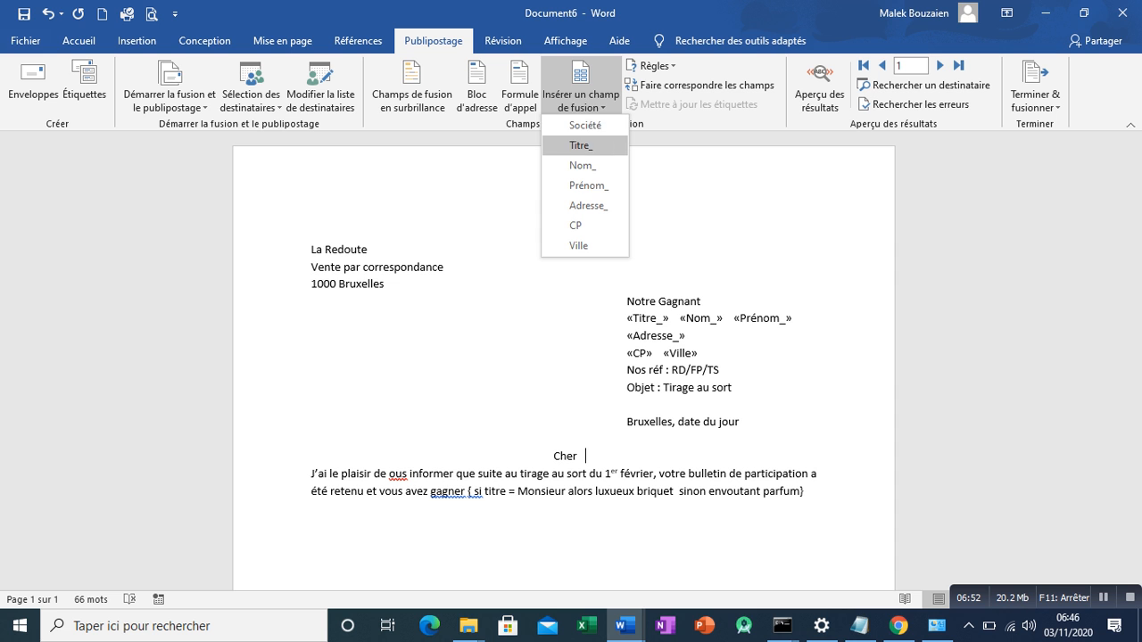
key(Return)
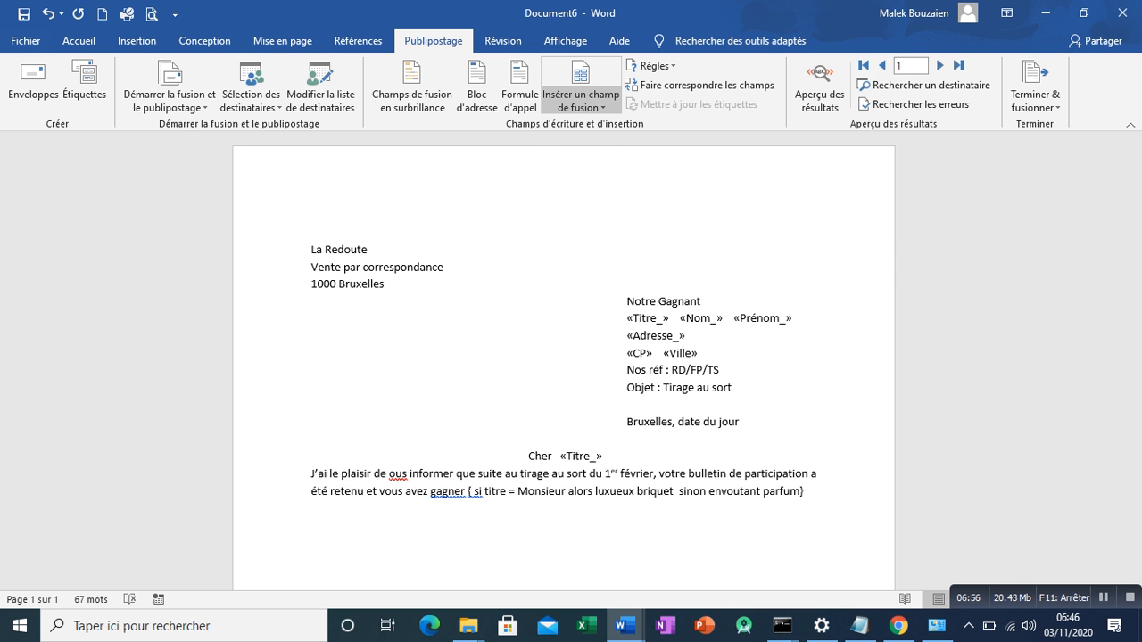
click(582, 103)
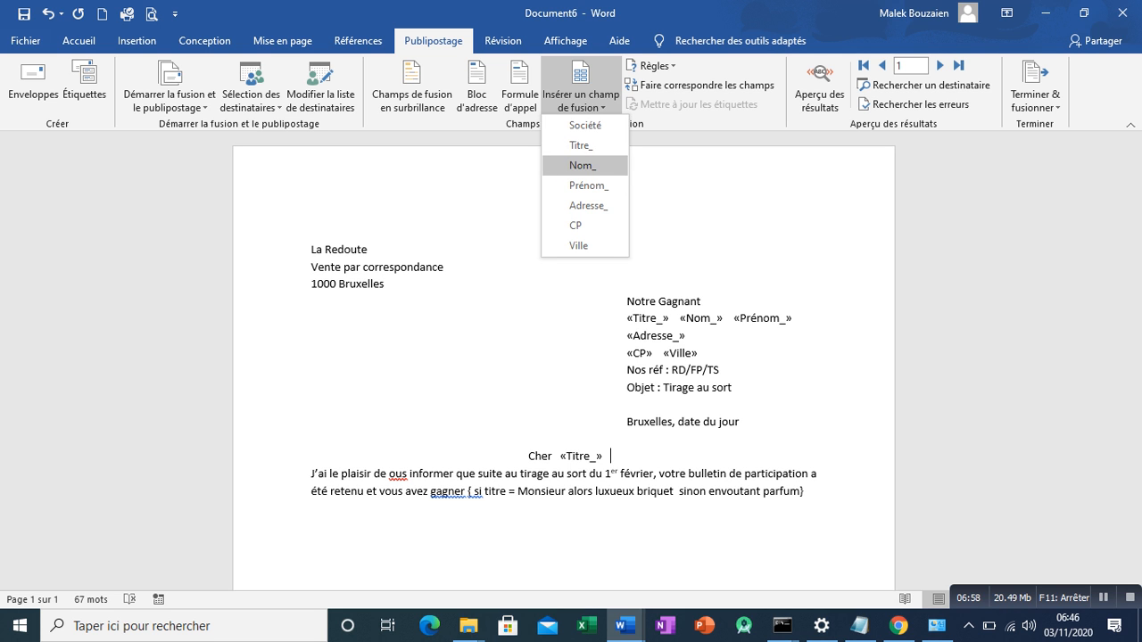
key(Return)
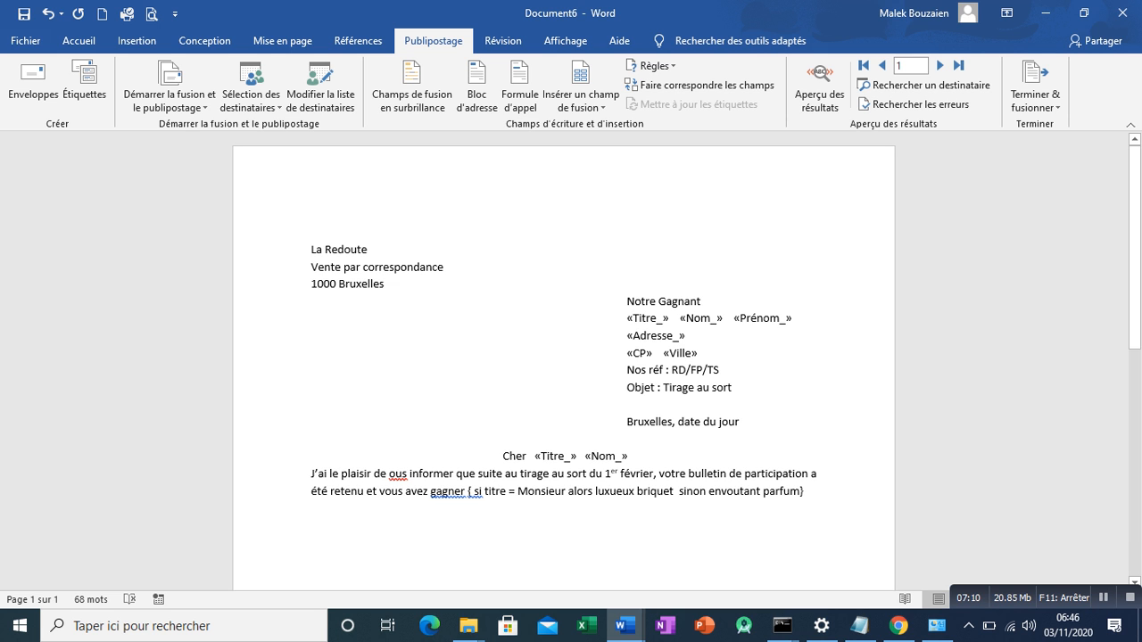
Step: Correct "ous" to "vous" in the body paragraph and cut "alors luxueux briquet sinon envoutant parfum" from the bracketed condition
click(389, 474)
text(v)
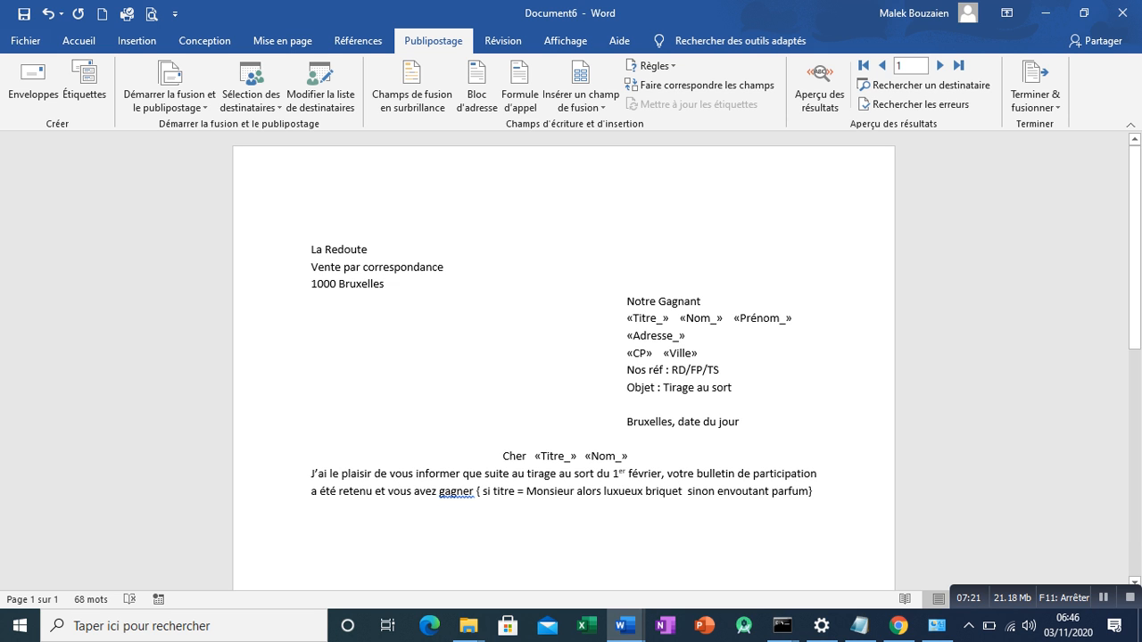
drag(812, 492, 476, 492)
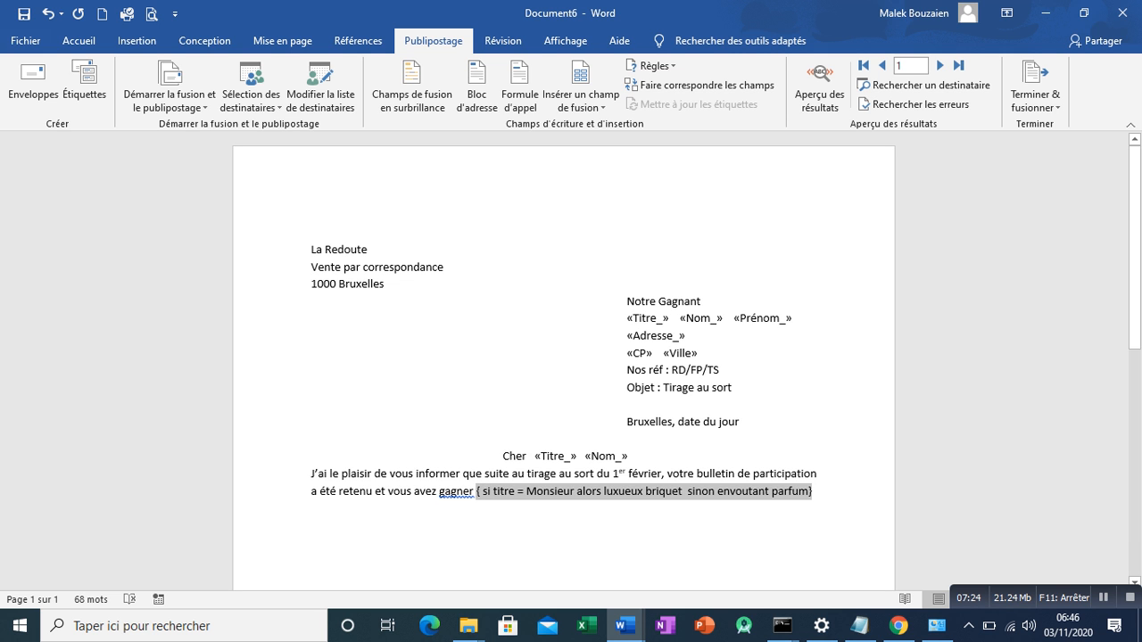
click(537, 492)
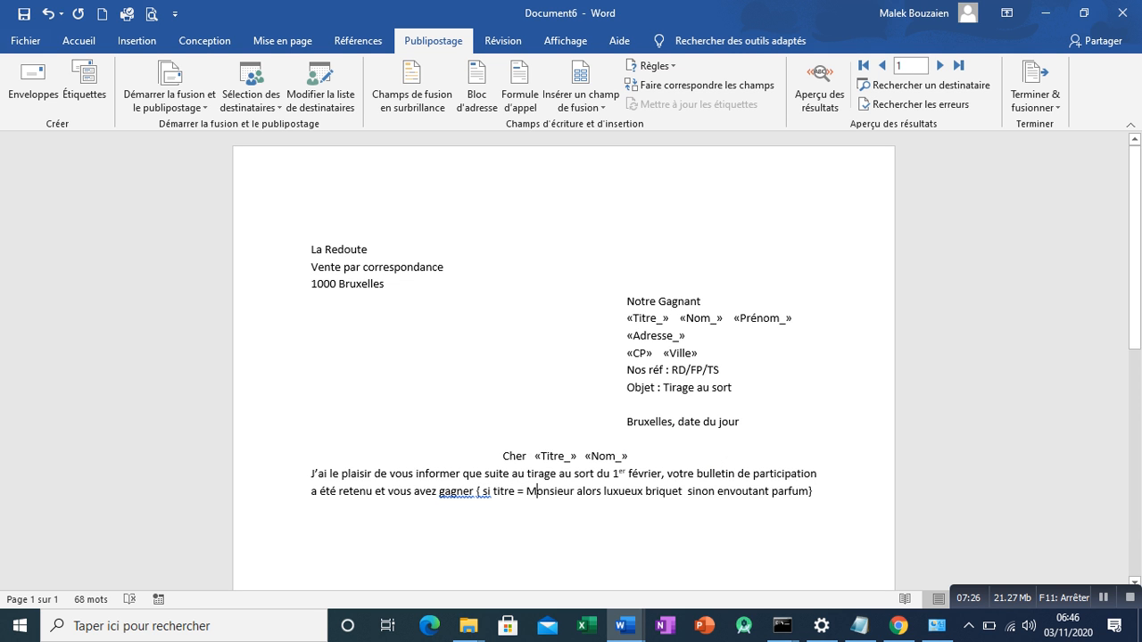
drag(601, 492, 808, 492)
key(ctrl+c)
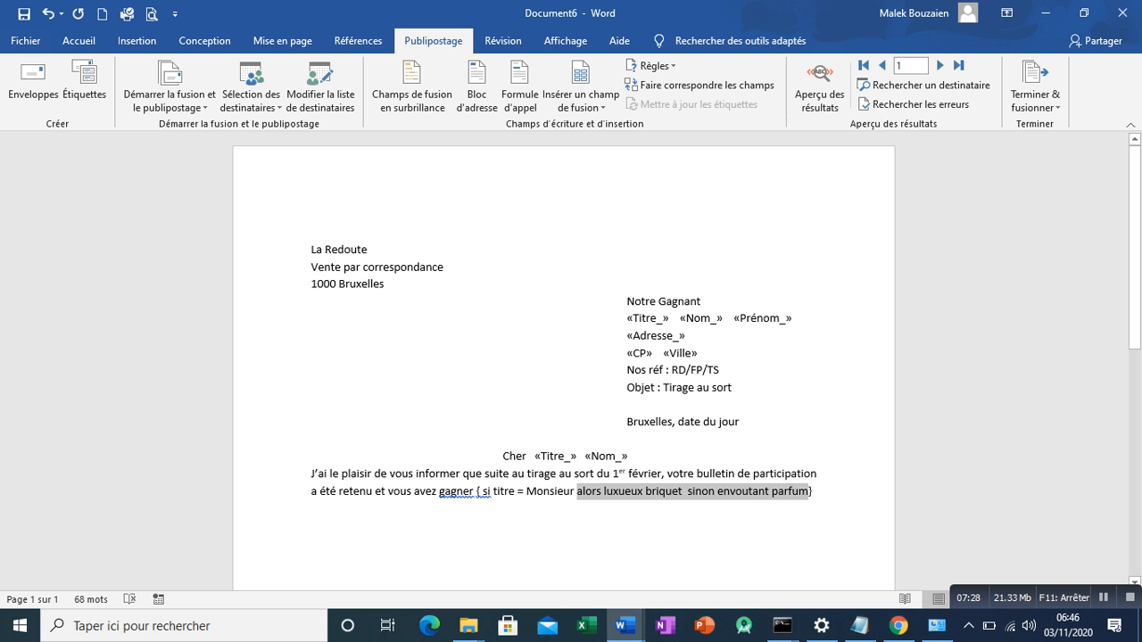
key(Delete)
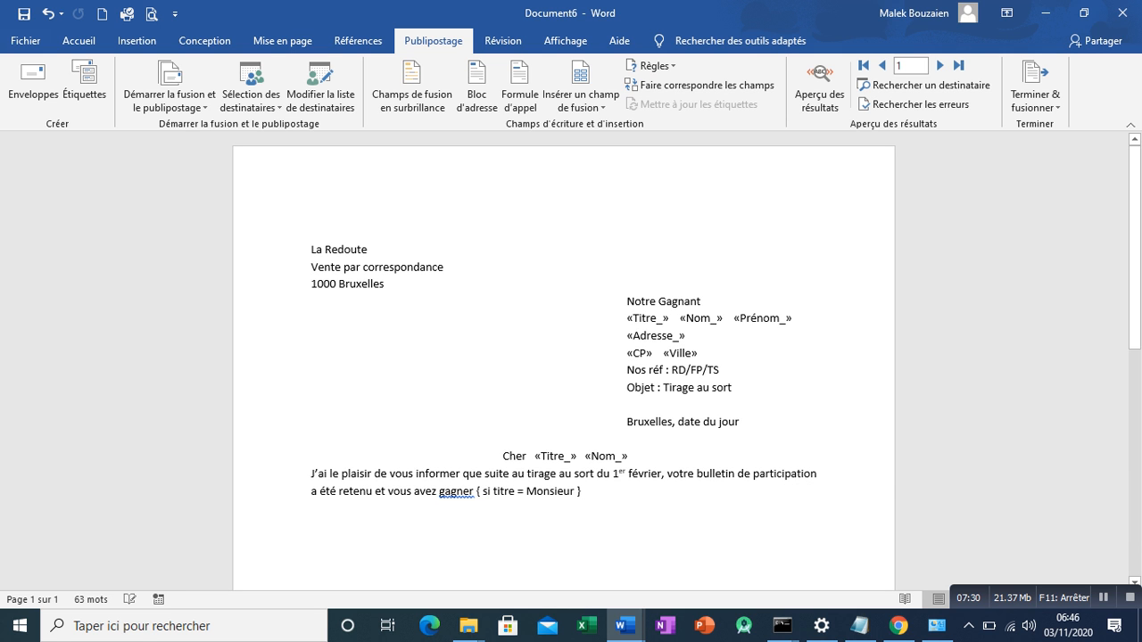
Step: Delete the rest of the bracketed condition at the paragraph's end and correct "gagner" to "gagné"
drag(581, 492, 475, 492)
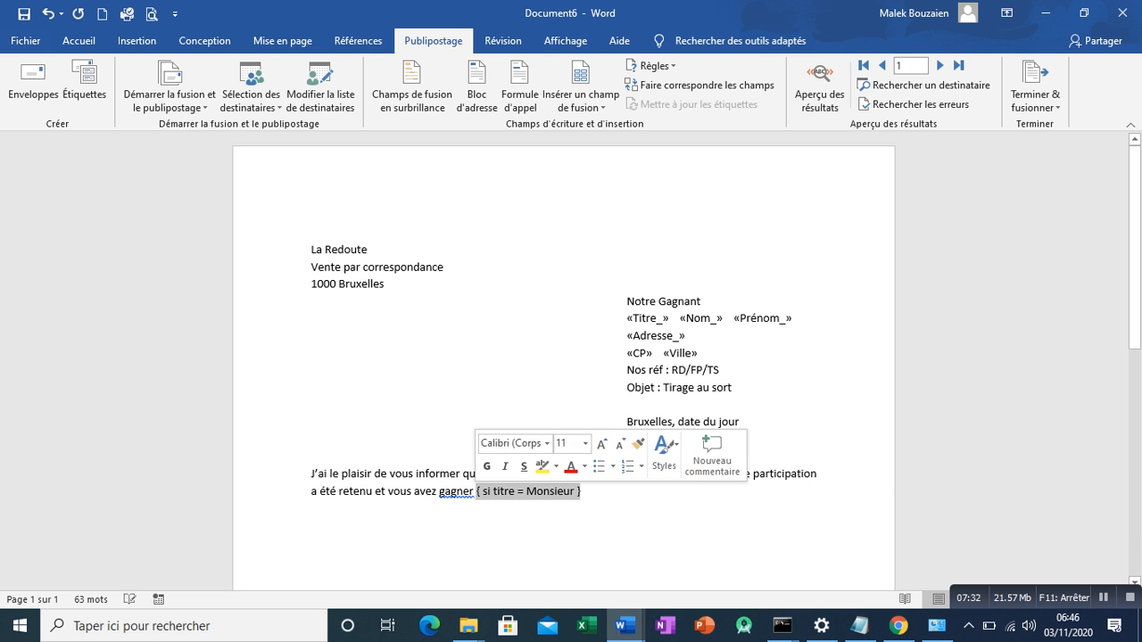
key(Delete)
key(BackSpace)
key(BackSpace)
text(é)
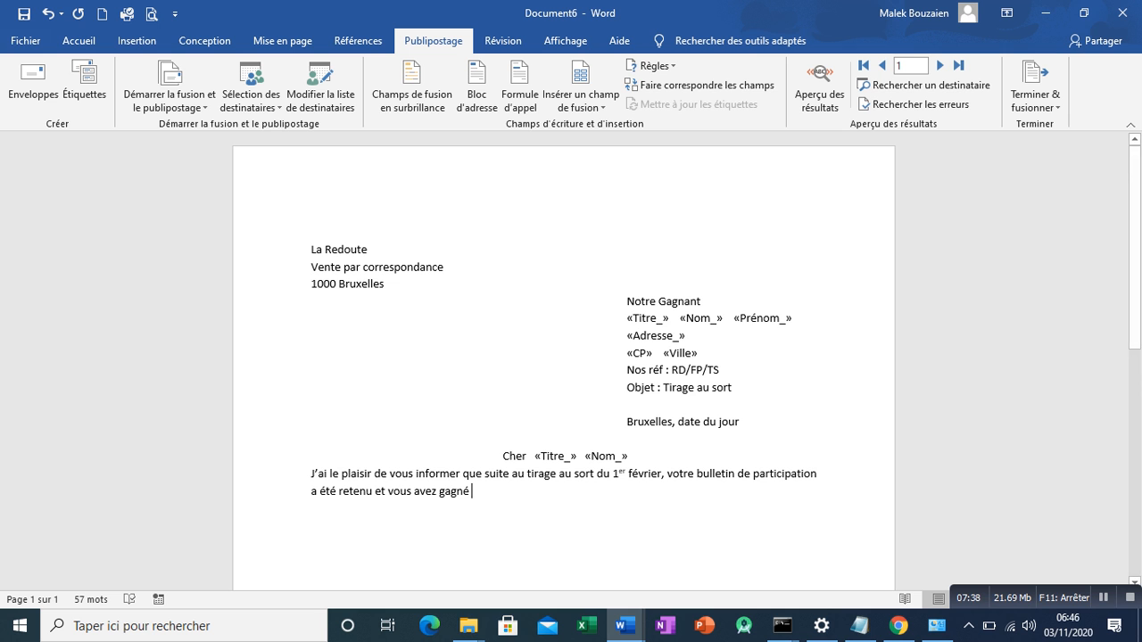
Step: Begin a Si...Alors...Sinon rule after "gagné" with the condition that Titre_ est égal à Monsieur
click(651, 65)
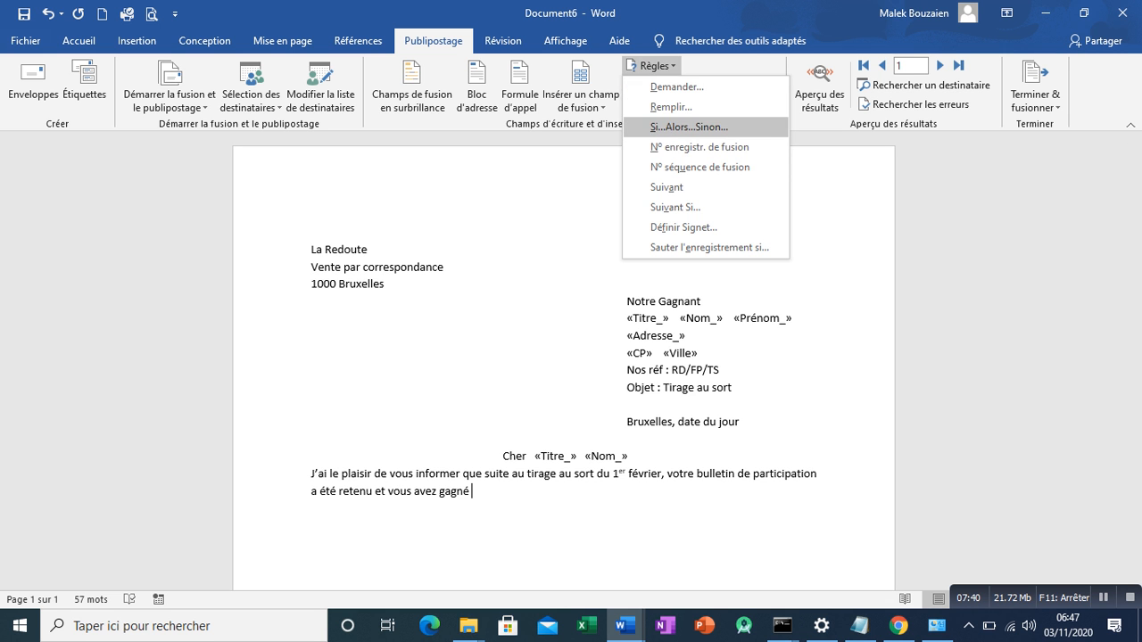
key(Return)
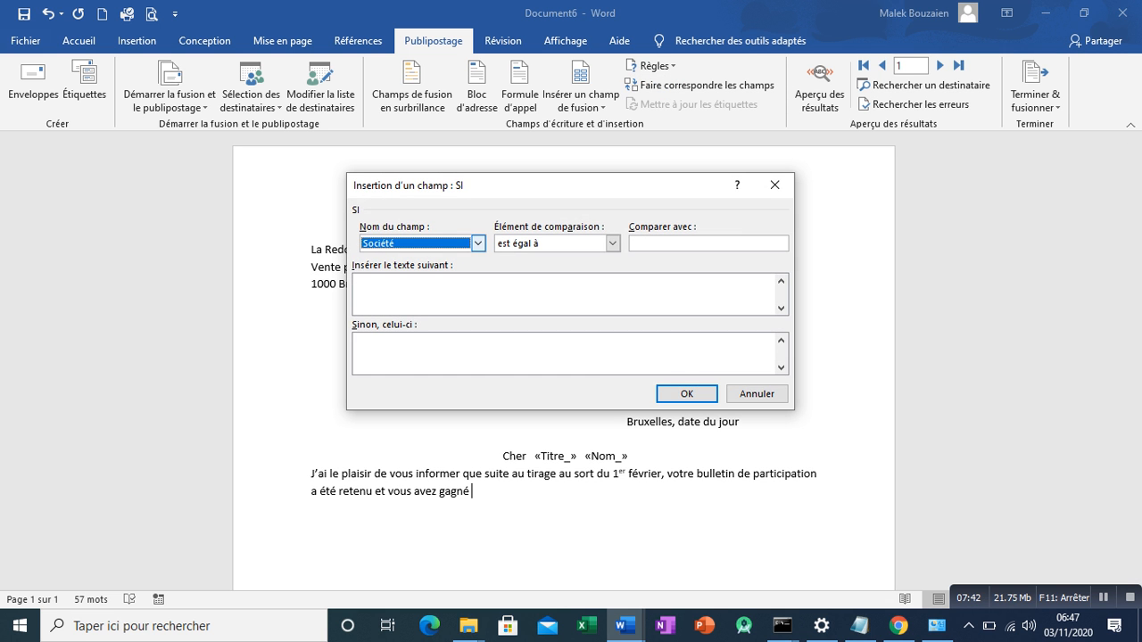
click(479, 243)
click(383, 270)
click(696, 243)
text(Monsieur)
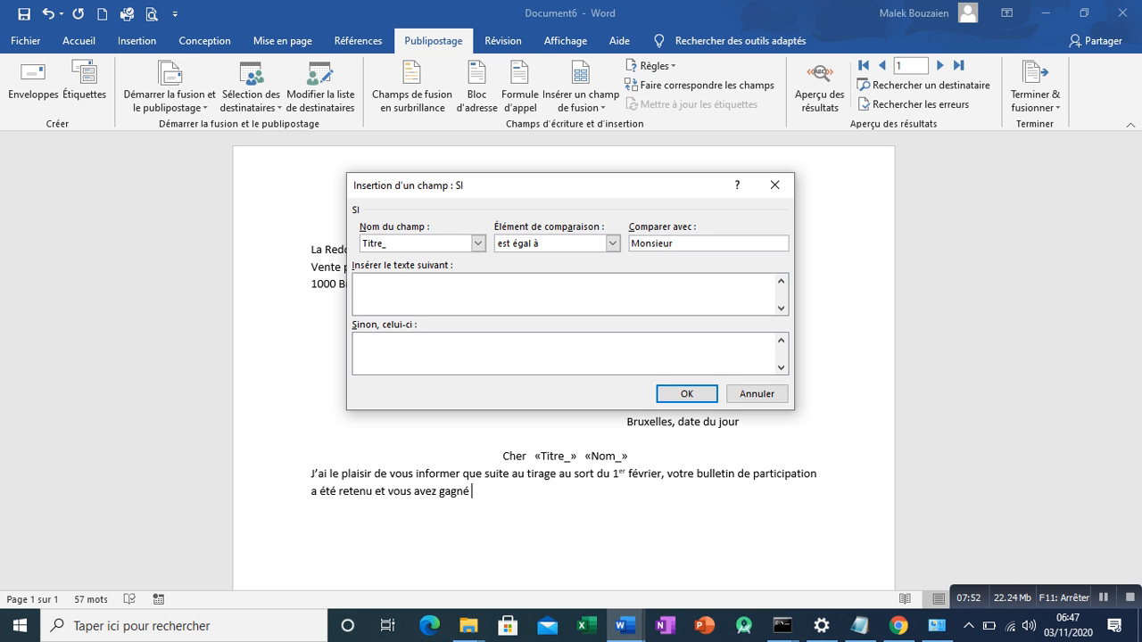
Step: Paste the cut prize wording as the rule's text for a met condition and remove the word "alors" from it
key(Tab)
key(ctrl+v)
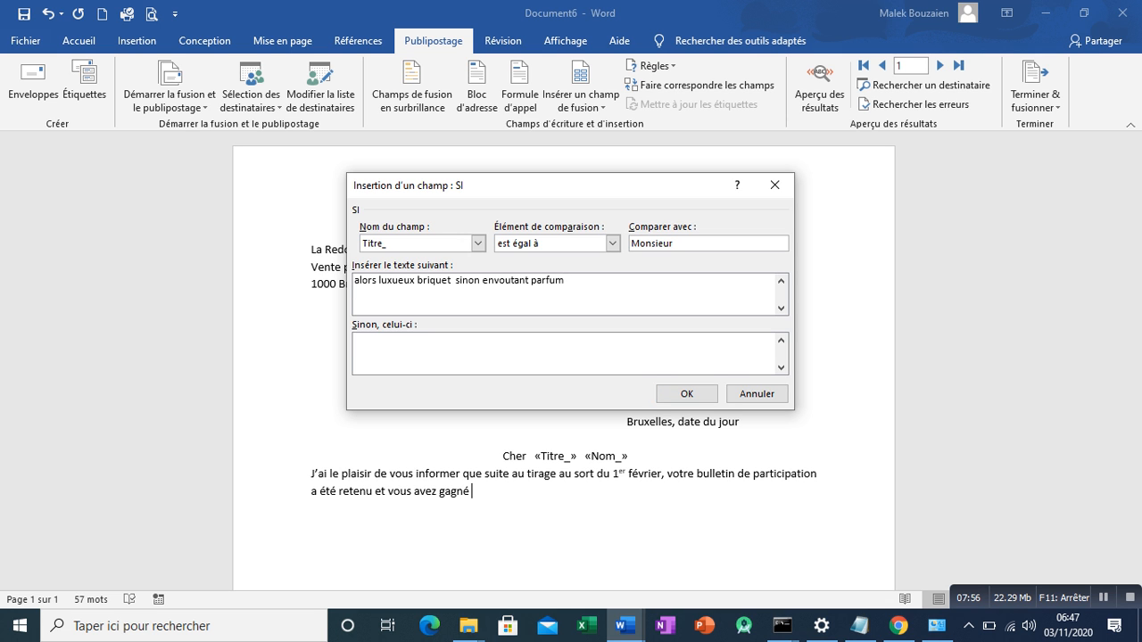
key(BackSpace)
key(BackSpace)
key(BackSpace)
key(BackSpace)
key(BackSpace)
key(Delete)
drag(546, 282, 394, 282)
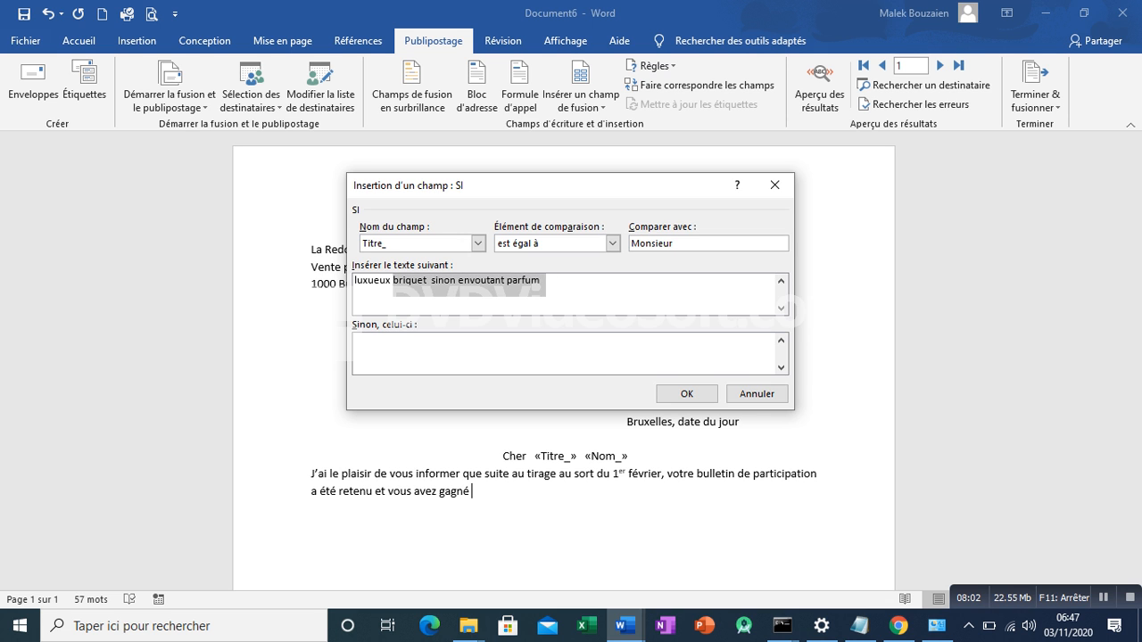
key(shift+Left)
key(Right)
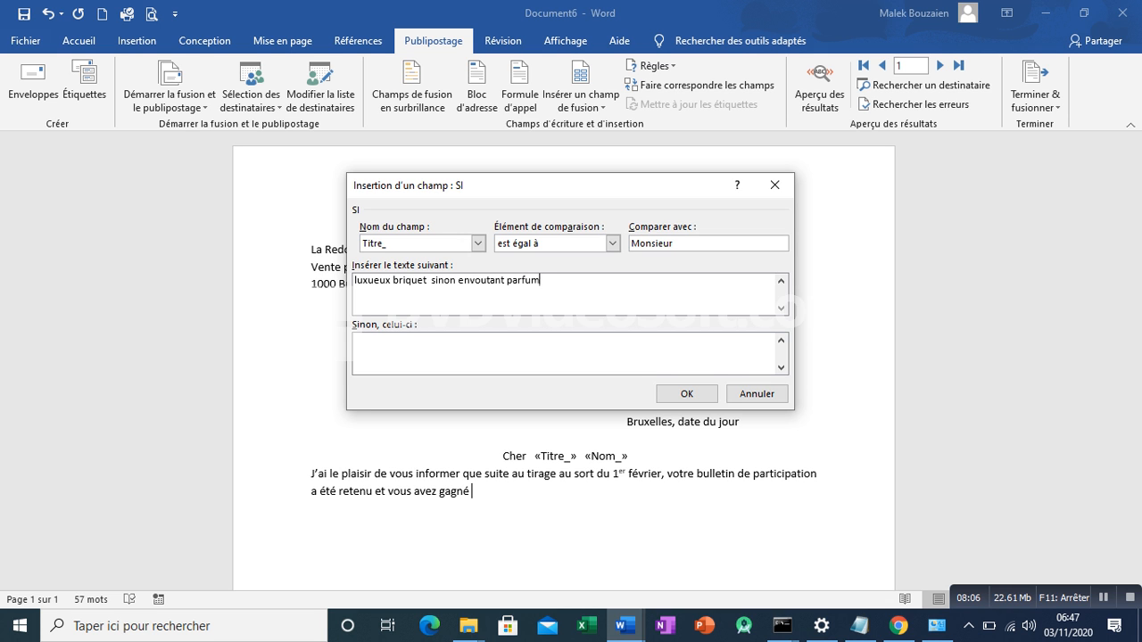
Step: Move "sinon envoutant parfum" out of the rule's met-condition text into its alternative text, leaving "luxueux briquet" for Monsieur
drag(394, 282, 546, 282)
key(Right)
key(ctrl+shift+Left)
key(ctrl+shift+Left)
key(ctrl+shift+Left)
key(ctrl+c)
key(BackSpace)
click(355, 340)
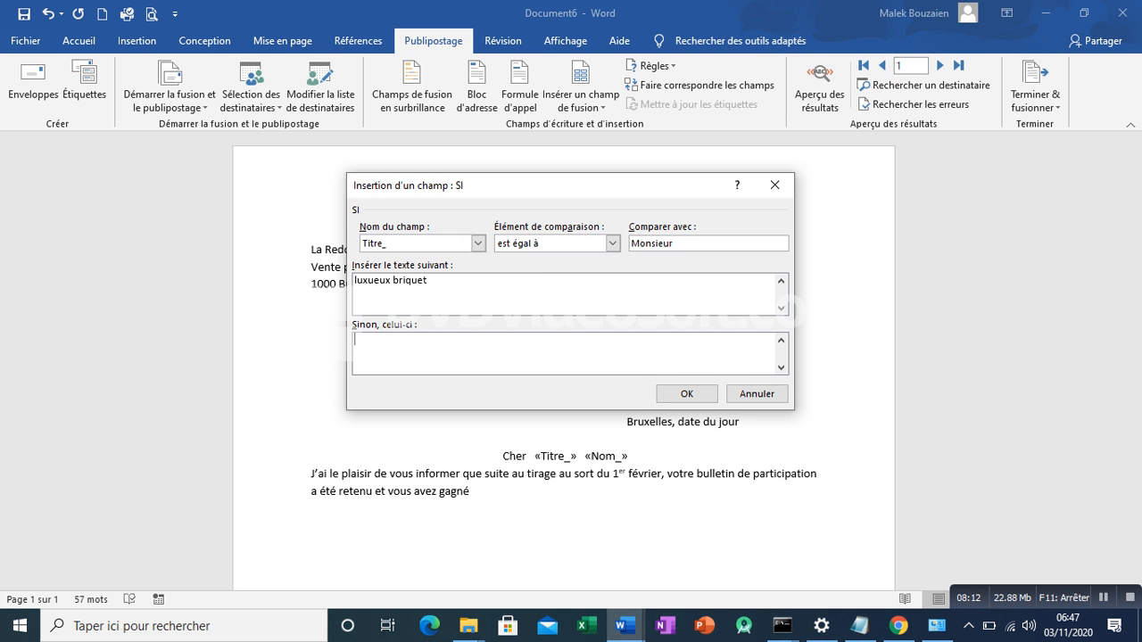
key(ctrl+v)
Step: Remove the word "sinon" from the alternative text so it reads "envoutant parfum", and insert the rule
click(382, 340)
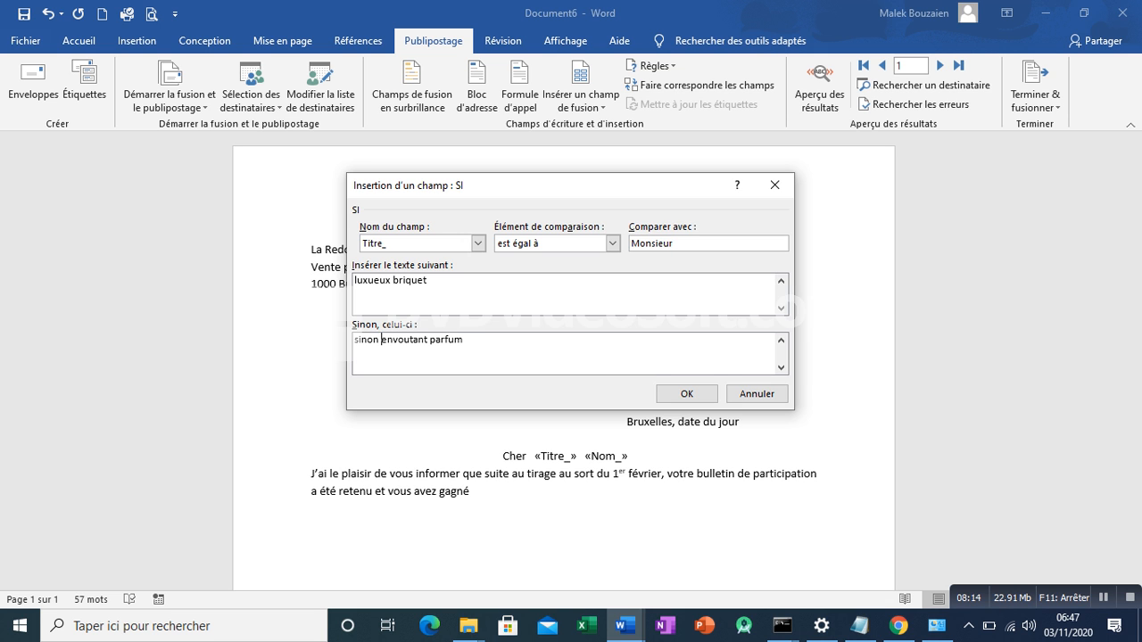
key(BackSpace)
key(BackSpace)
key(BackSpace)
key(BackSpace)
key(BackSpace)
key(BackSpace)
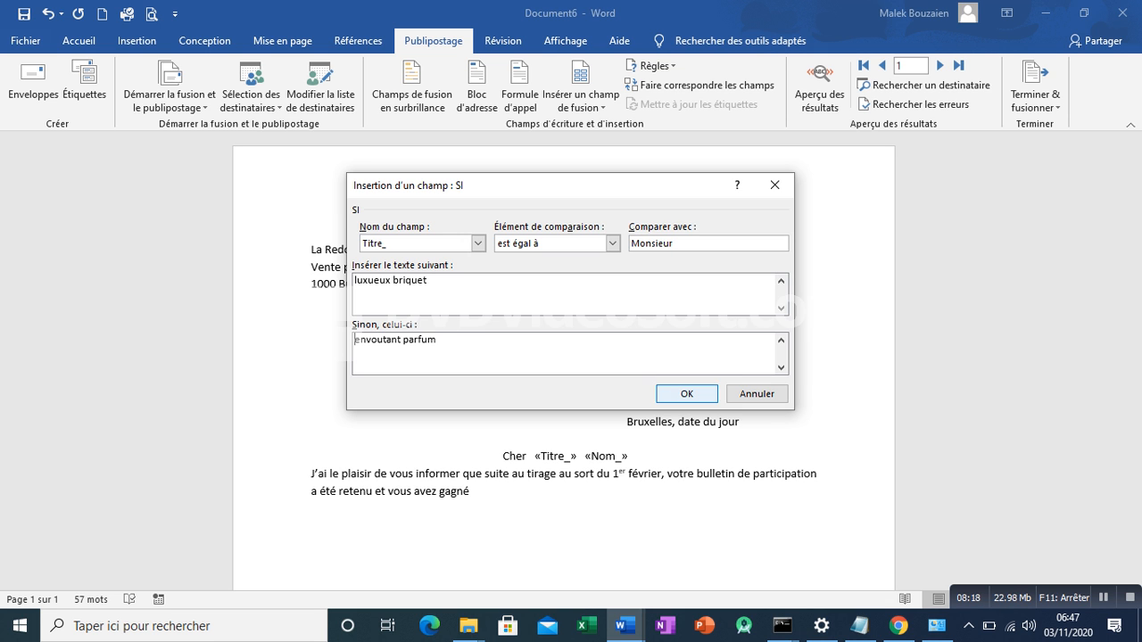
click(687, 393)
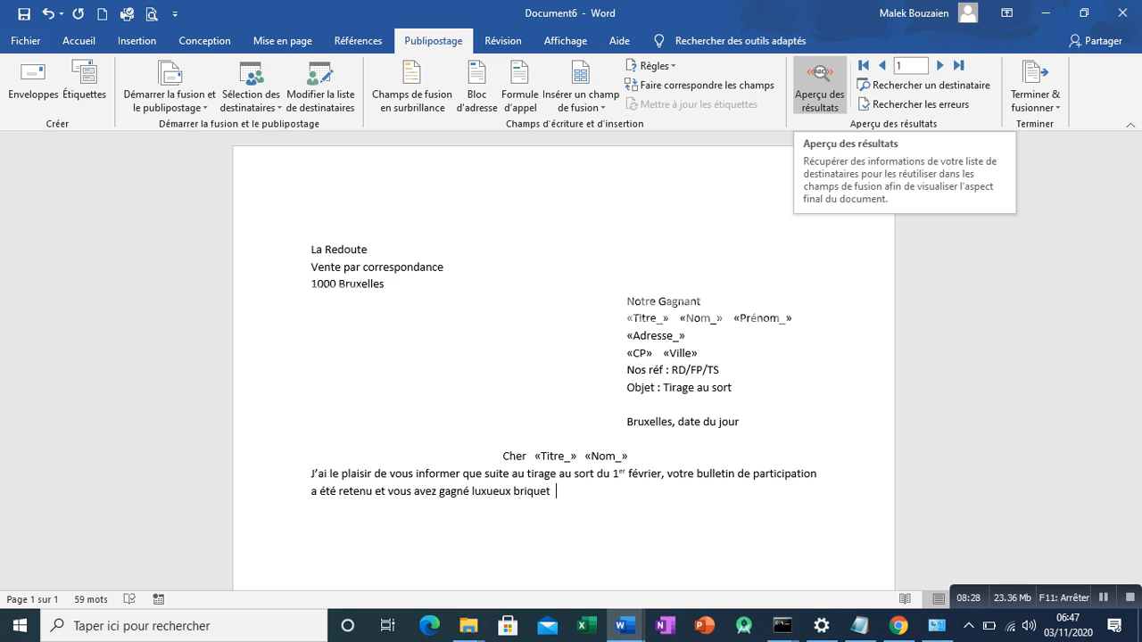
Step: Preview the merged letter and go through recipient records 1 to 5 and back to 2, checking the prize wording for each title
click(819, 85)
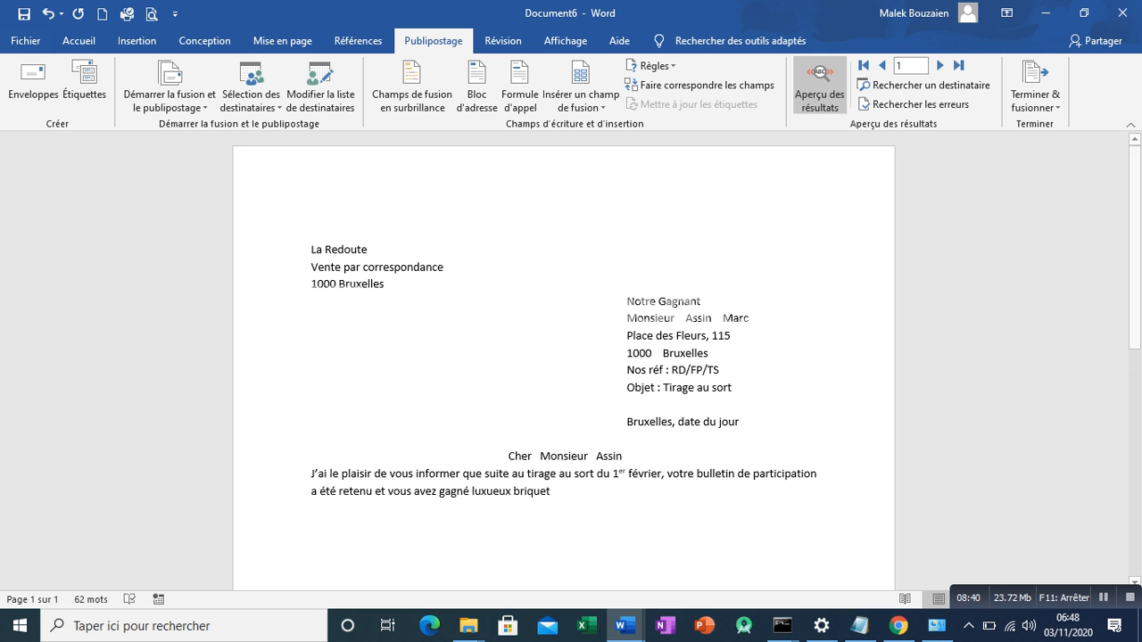
click(939, 66)
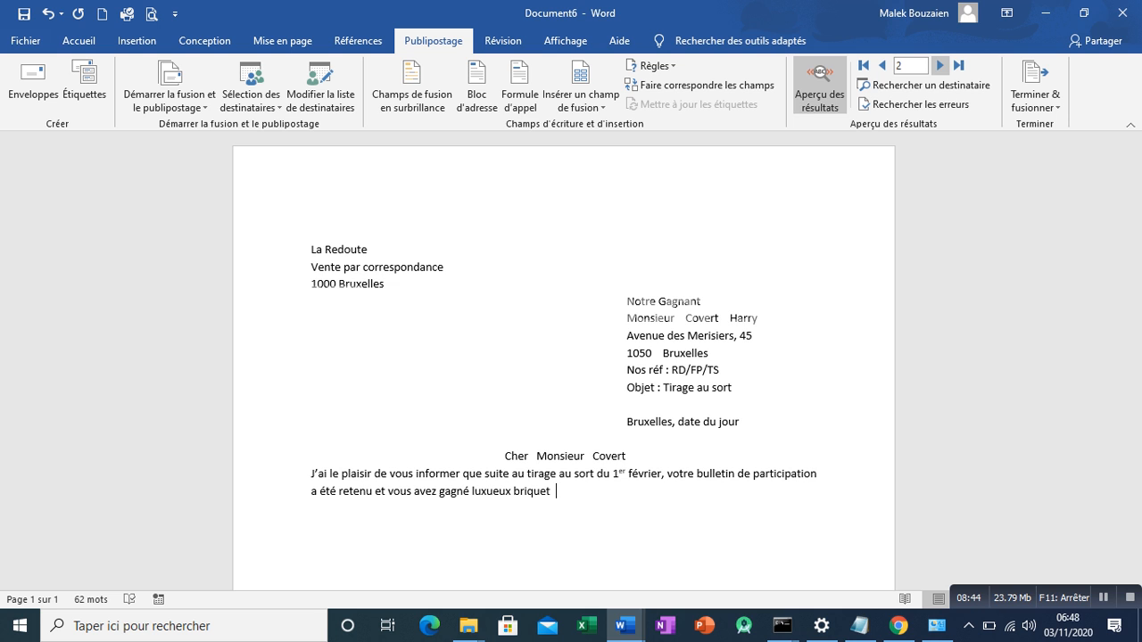
click(940, 65)
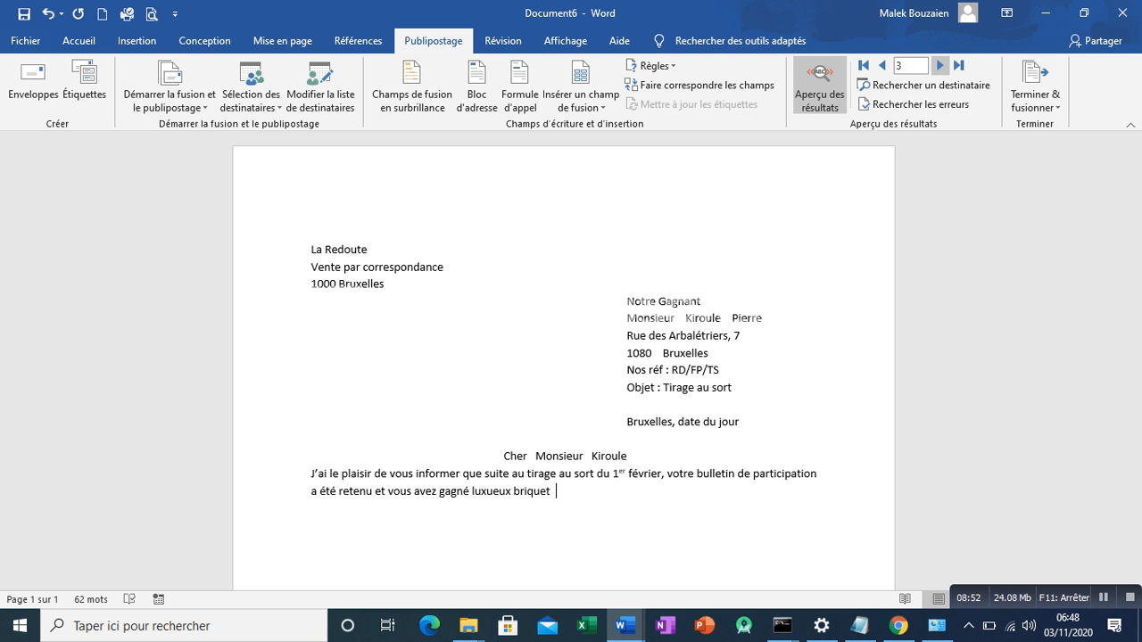
click(940, 65)
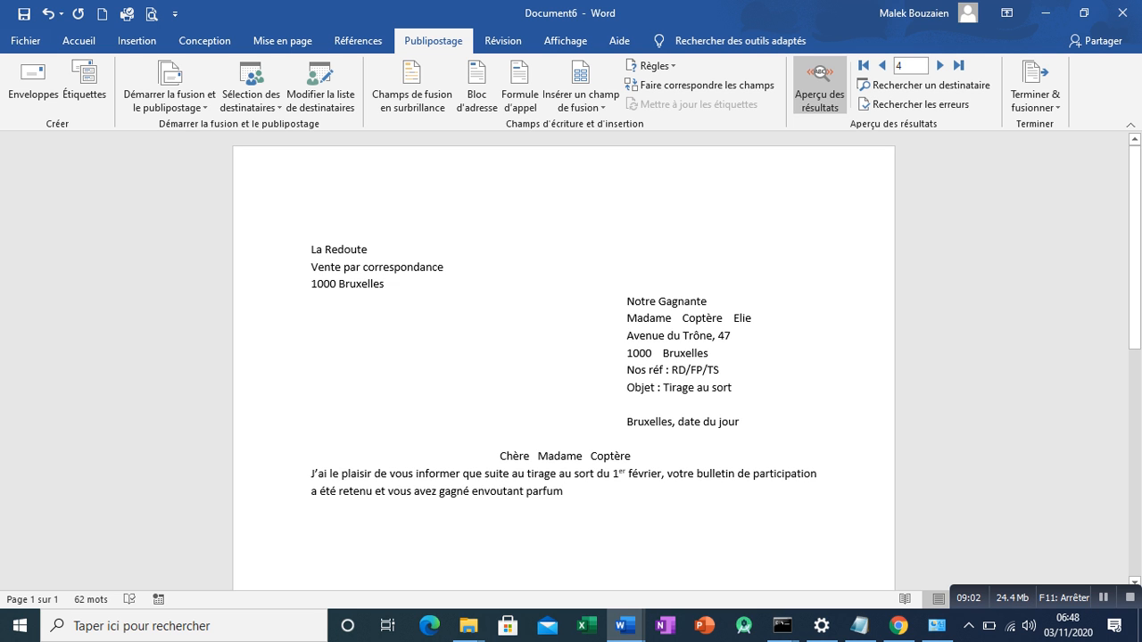
key(ctrl+shift+Left)
key(ctrl+shift+Left)
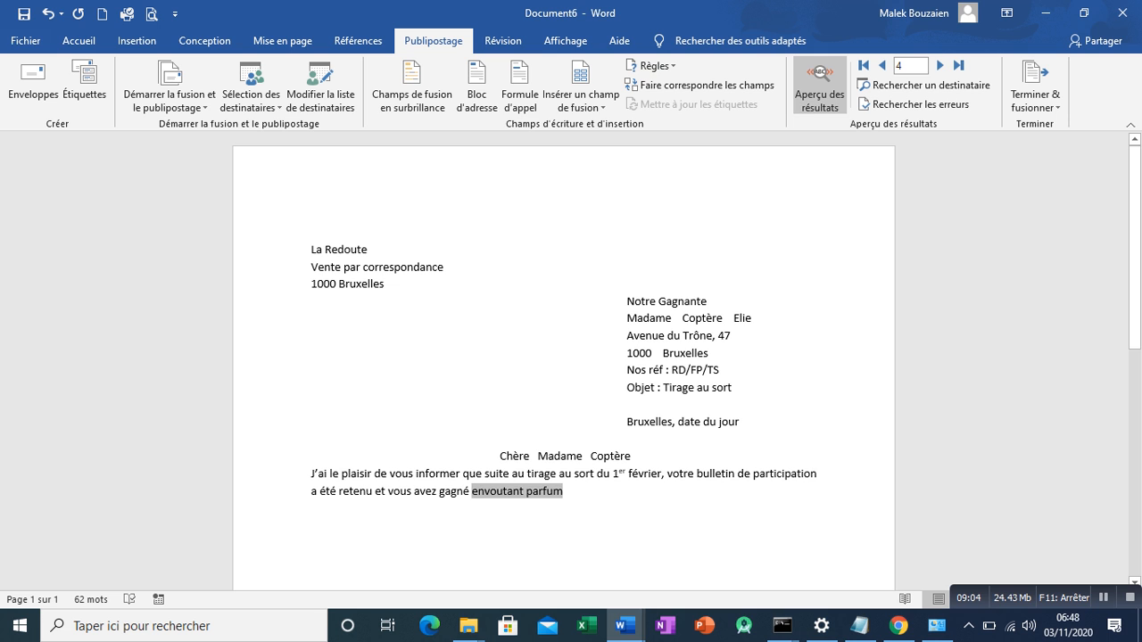
key(Right)
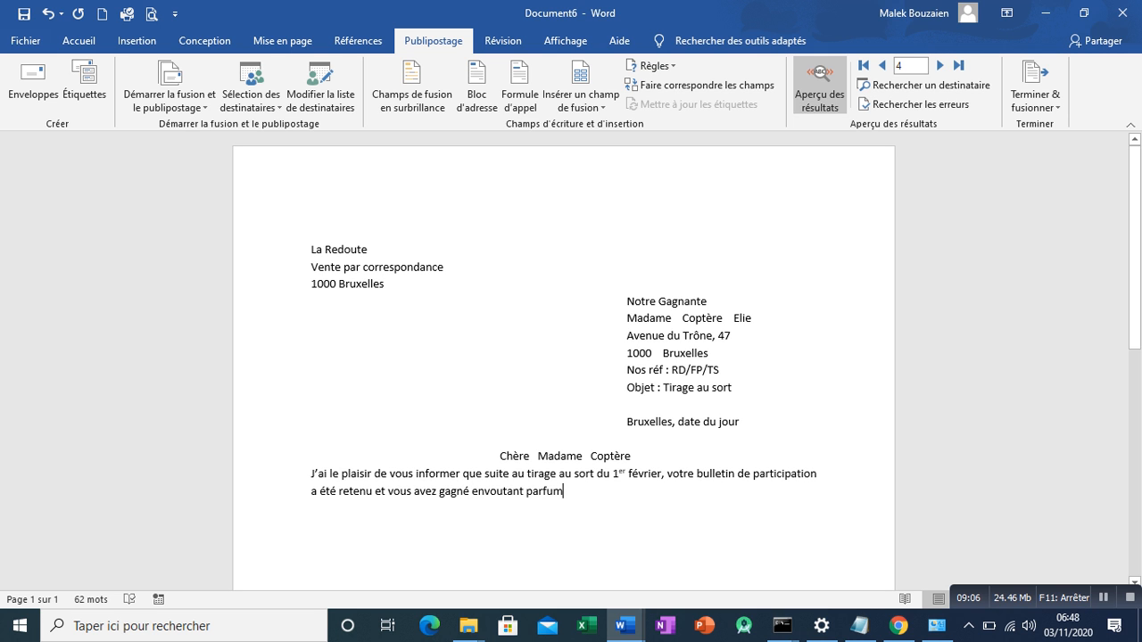
click(939, 65)
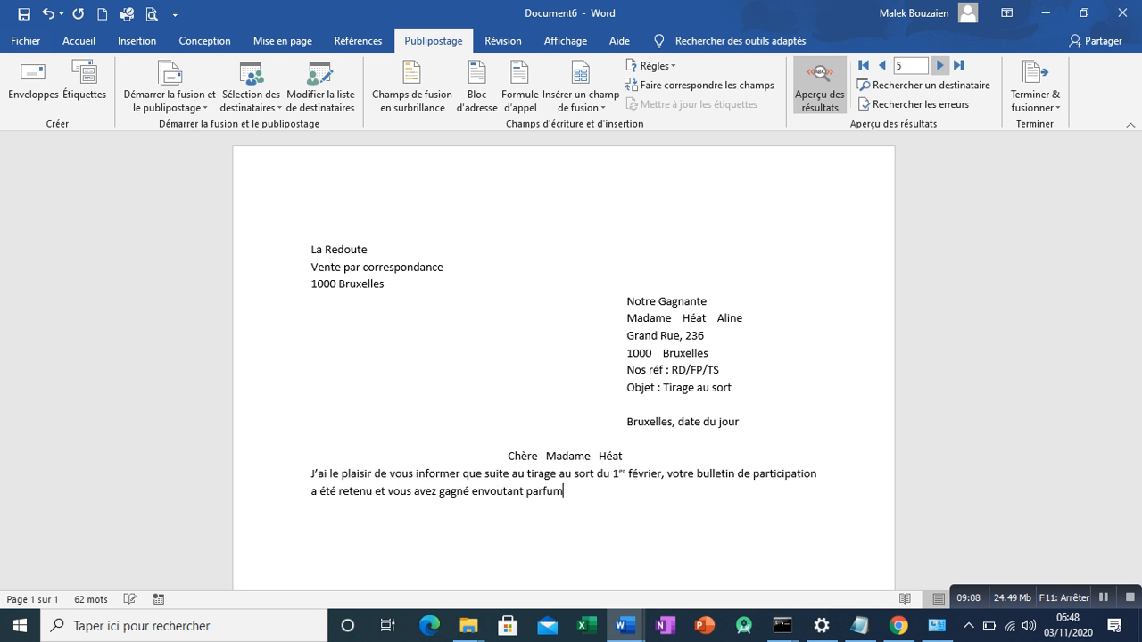
click(882, 65)
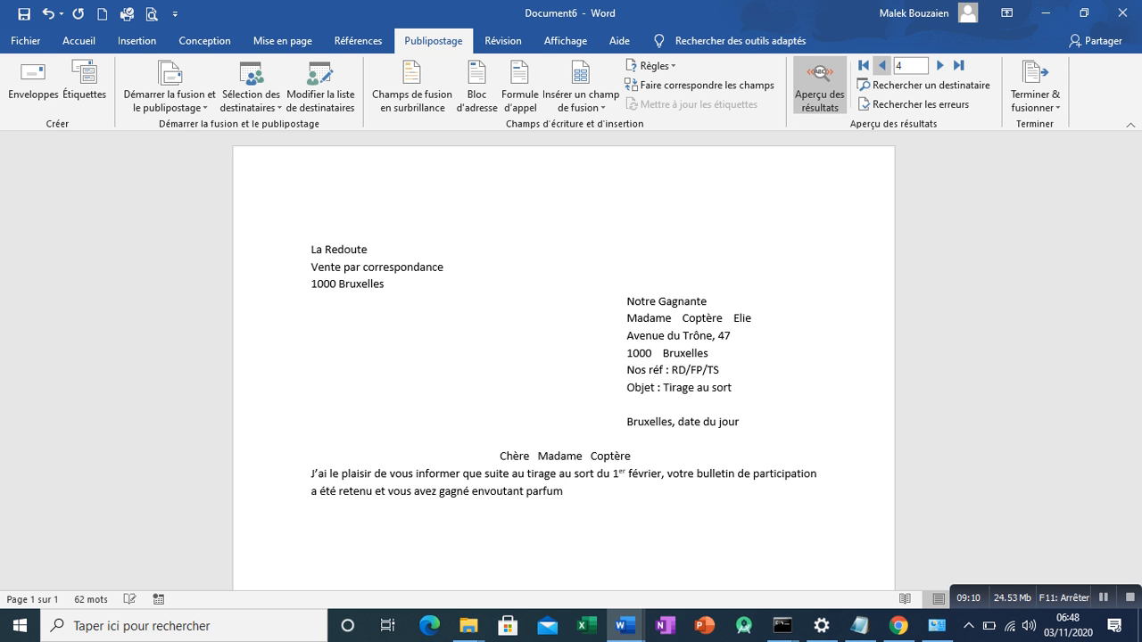
click(881, 66)
click(881, 65)
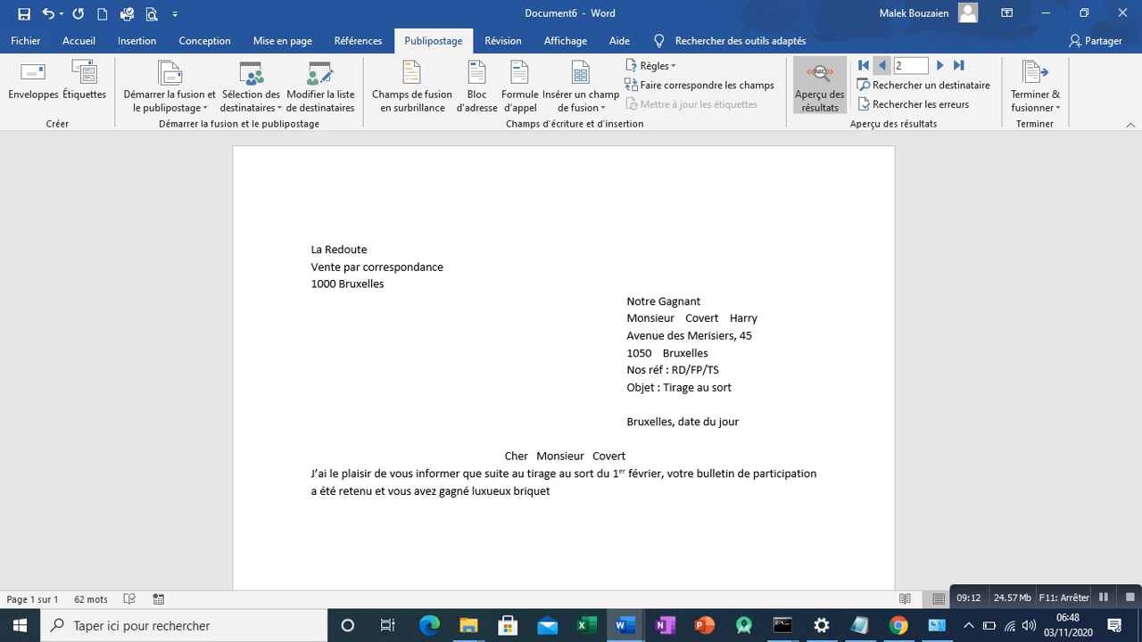